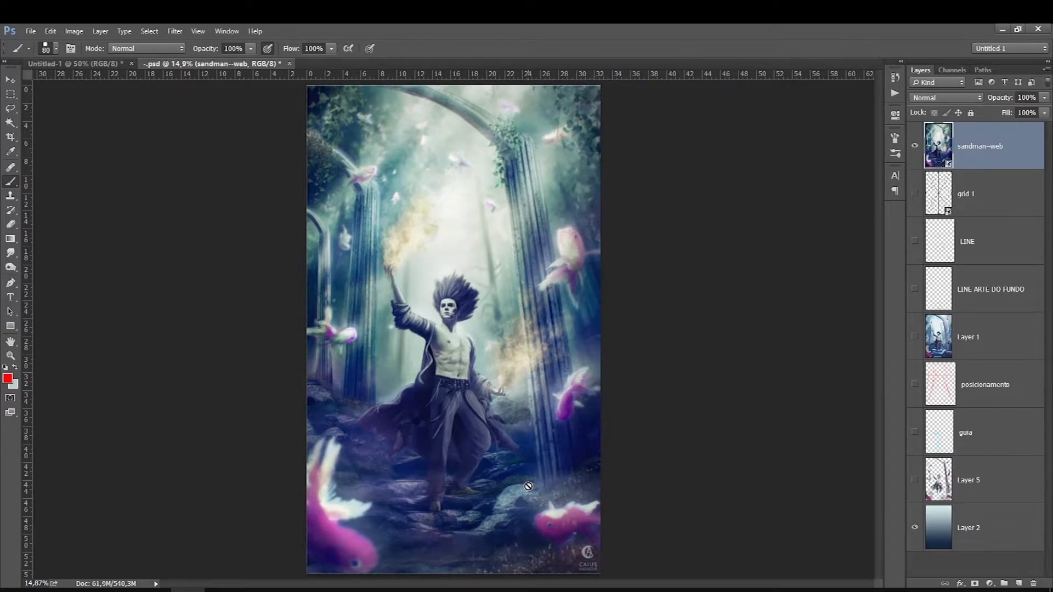
Step: Hide the sandman--web layer and select the Layer 2 gradient background
{"action": "left_click", "coordinate": [915, 146]}
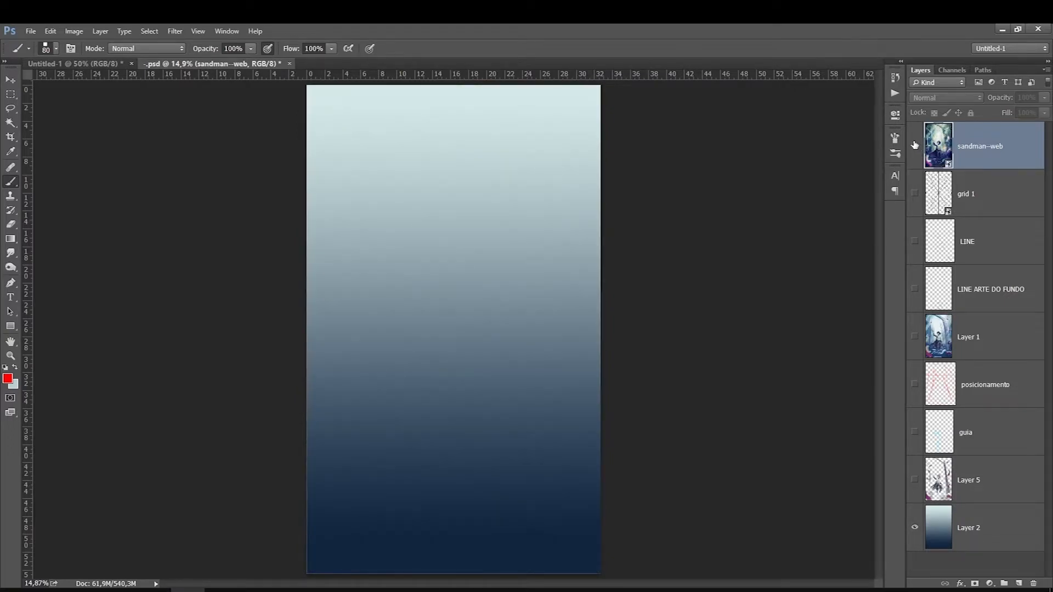
{"action": "left_click", "coordinate": [966, 512]}
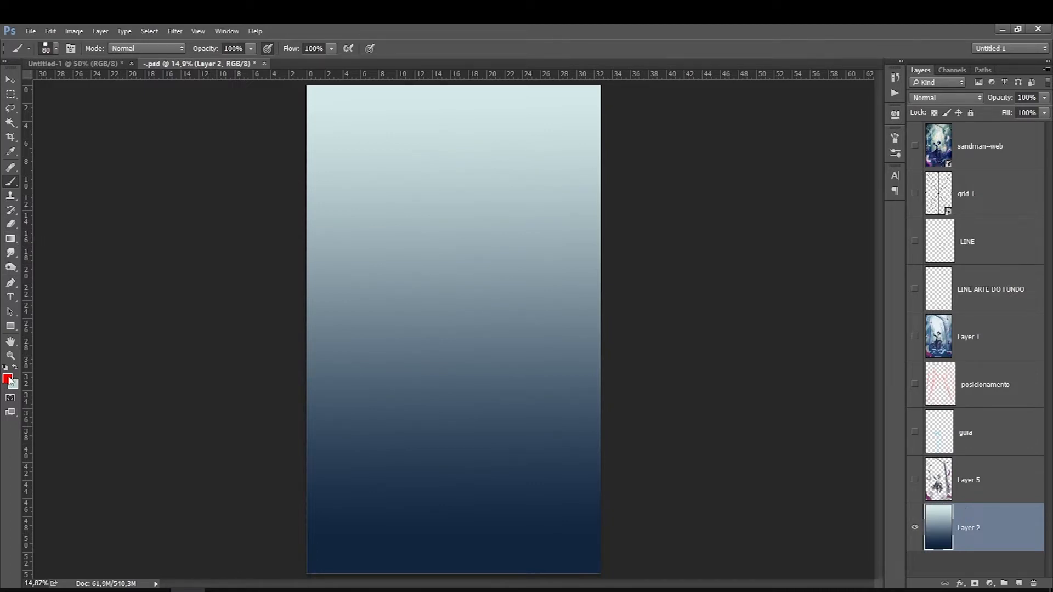
Step: Try a red-to-grey linear gradient running vertically upward across the Layer 2 background
{"action": "mouse_move", "coordinate": [18, 243]}
{"action": "left_mouse_down"}
{"action": "mouse_move", "coordinate": [36, 249]}
{"action": "mouse_move", "coordinate": [44, 237]}
{"action": "left_mouse_up"}
{"action": "mouse_move", "coordinate": [455, 522]}
{"action": "left_mouse_down"}
{"action": "mouse_move", "coordinate": [470, 436]}
{"action": "mouse_move", "coordinate": [449, 64]}
{"action": "left_mouse_up"}
{"action": "key", "text": "ctrl+z"}
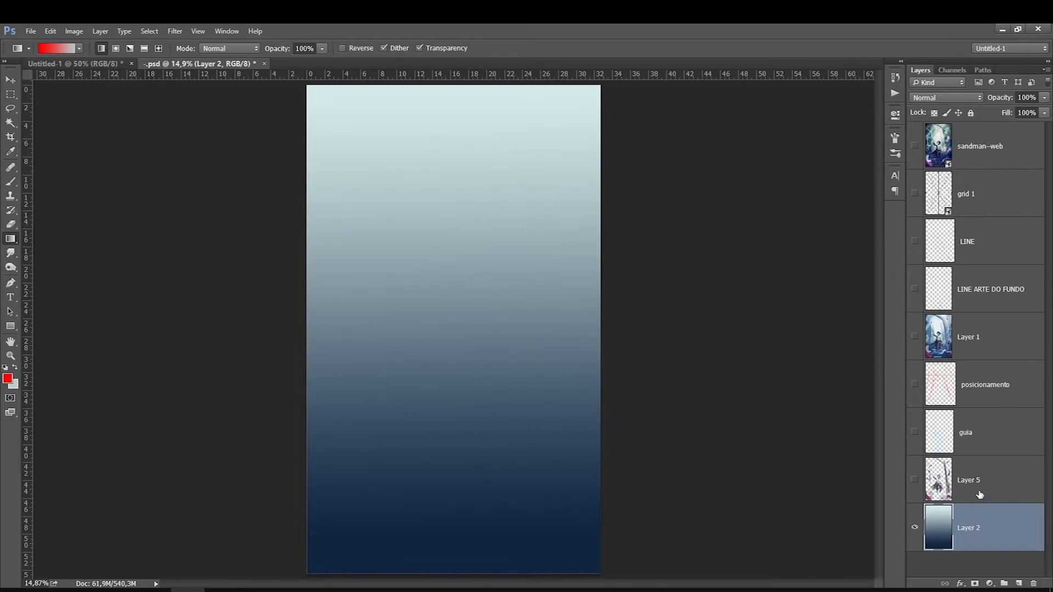
Step: Show the Layer 5 colour sketch, and place the posicionamento layer directly above it with its red guide lines visible
{"action": "left_click", "coordinate": [914, 480]}
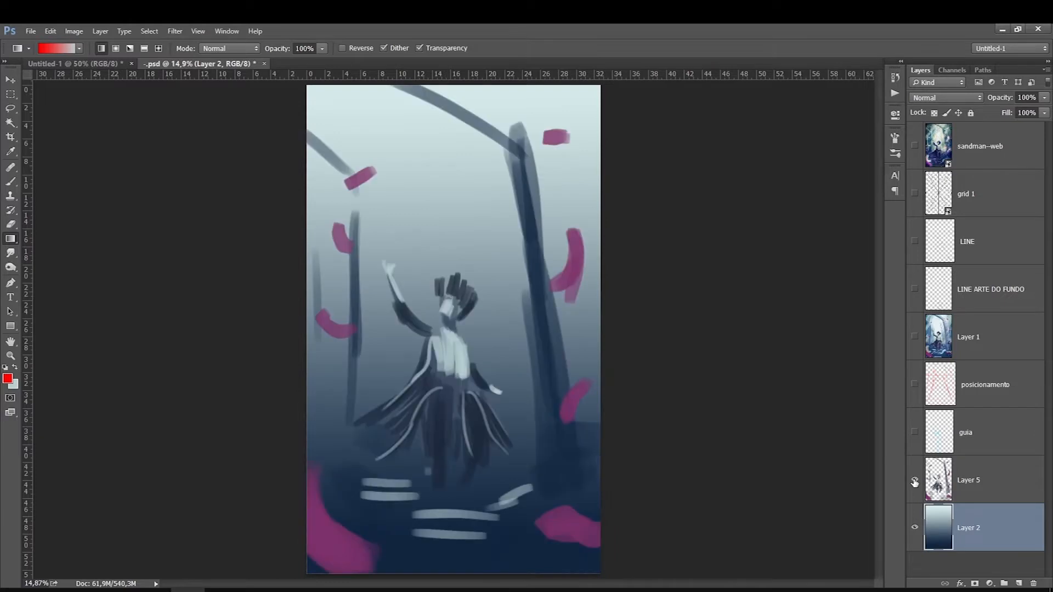
{"action": "left_click", "coordinate": [971, 482]}
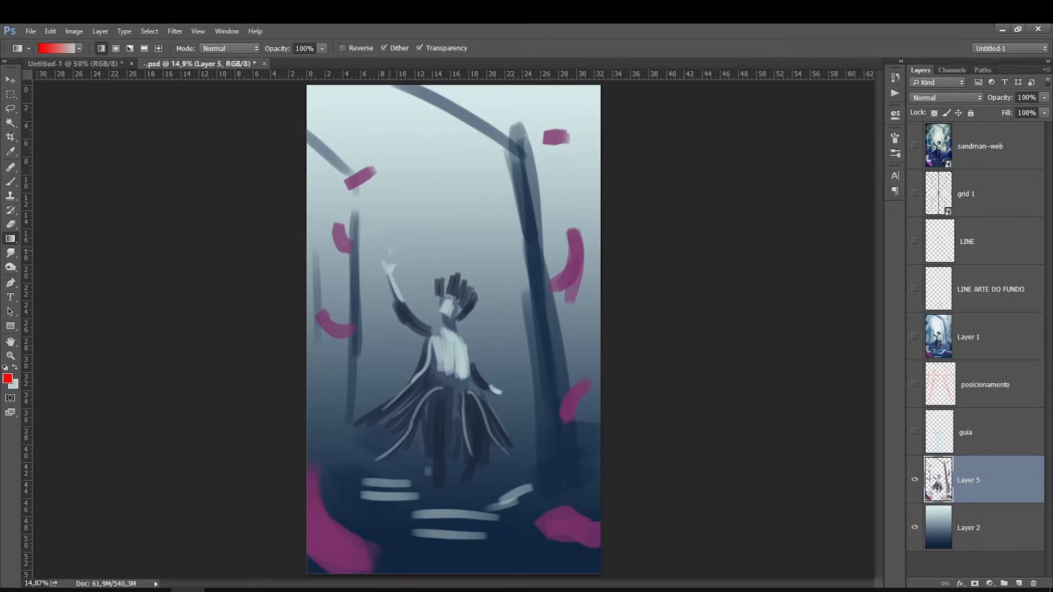
{"action": "left_click_drag", "start_coordinate": [952, 396], "coordinate": [978, 419]}
{"action": "left_click", "coordinate": [914, 432]}
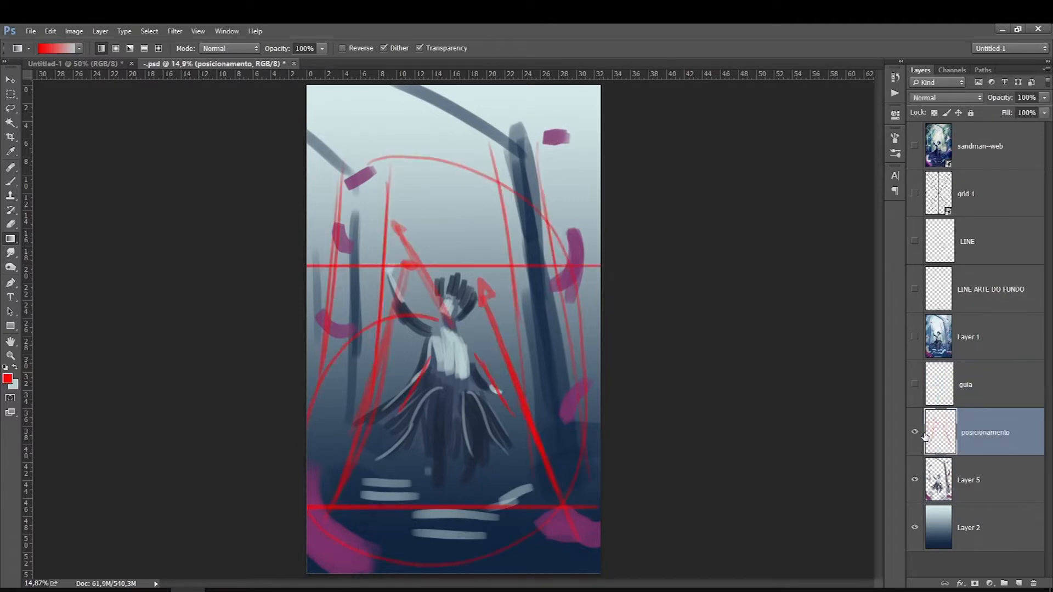
Step: Show the grid 1 layer and lower its opacity to about 32%
{"action": "left_click", "coordinate": [915, 193]}
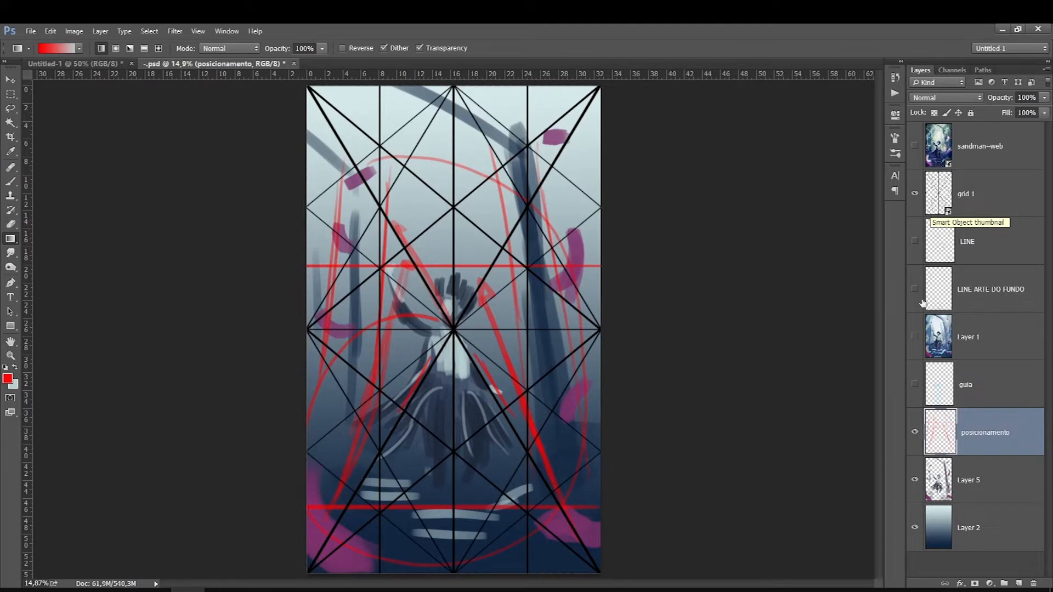
{"action": "left_click", "coordinate": [975, 203]}
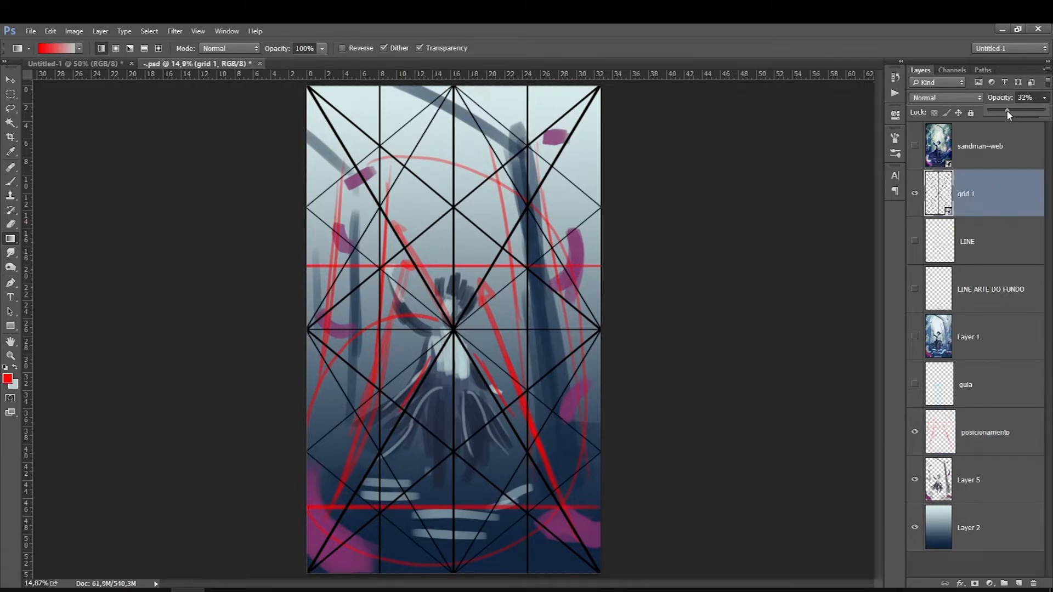
Step: Erase all contents of the posicionamento layer and set the brush size to 50
{"action": "left_click", "coordinate": [968, 437]}
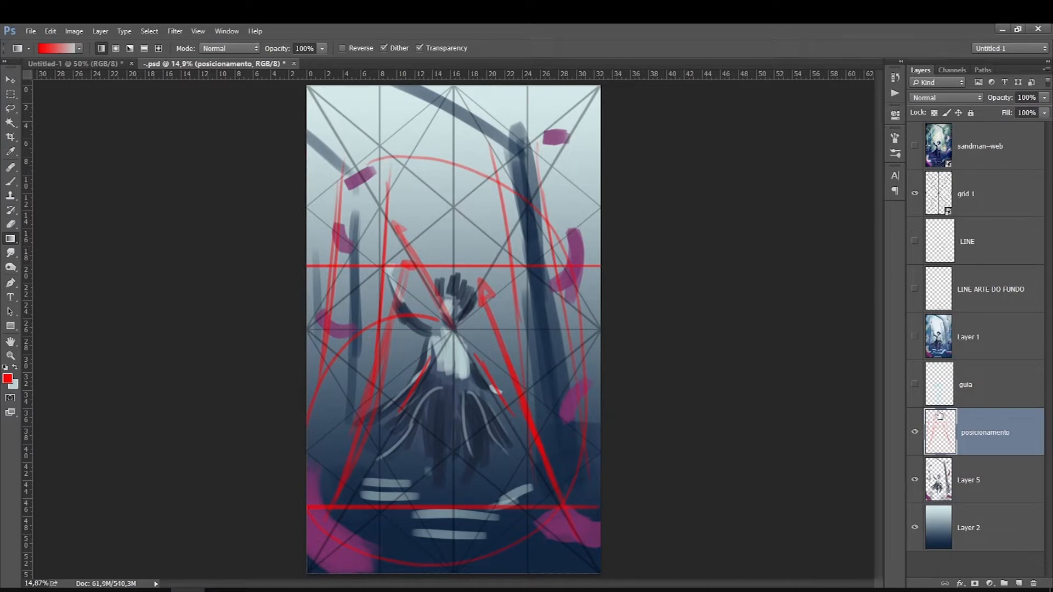
{"action": "key", "text": "ctrl+a"}
{"action": "key", "text": "Delete"}
{"action": "key", "text": "ctrl+d"}
{"action": "key", "text": "b"}
{"action": "key", "text": "bracketleft"}
{"action": "key", "text": "bracketleft"}
{"action": "key", "text": "bracketleft"}
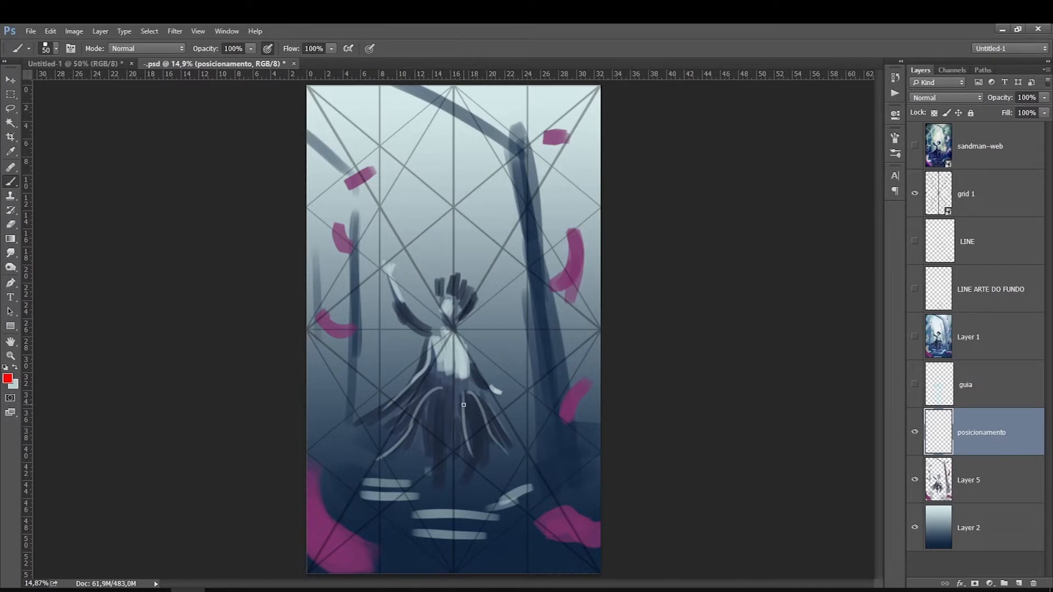
Step: Try two red arrows rising from the lower corners toward either side of the figure's head
{"action": "mouse_move", "coordinate": [598, 528]}
{"action": "left_mouse_down"}
{"action": "mouse_move", "coordinate": [573, 507]}
{"action": "mouse_move", "coordinate": [498, 280]}
{"action": "left_mouse_up"}
{"action": "mouse_move", "coordinate": [350, 526]}
{"action": "left_mouse_down"}
{"action": "mouse_move", "coordinate": [397, 254]}
{"action": "mouse_move", "coordinate": [390, 268]}
{"action": "left_mouse_up"}
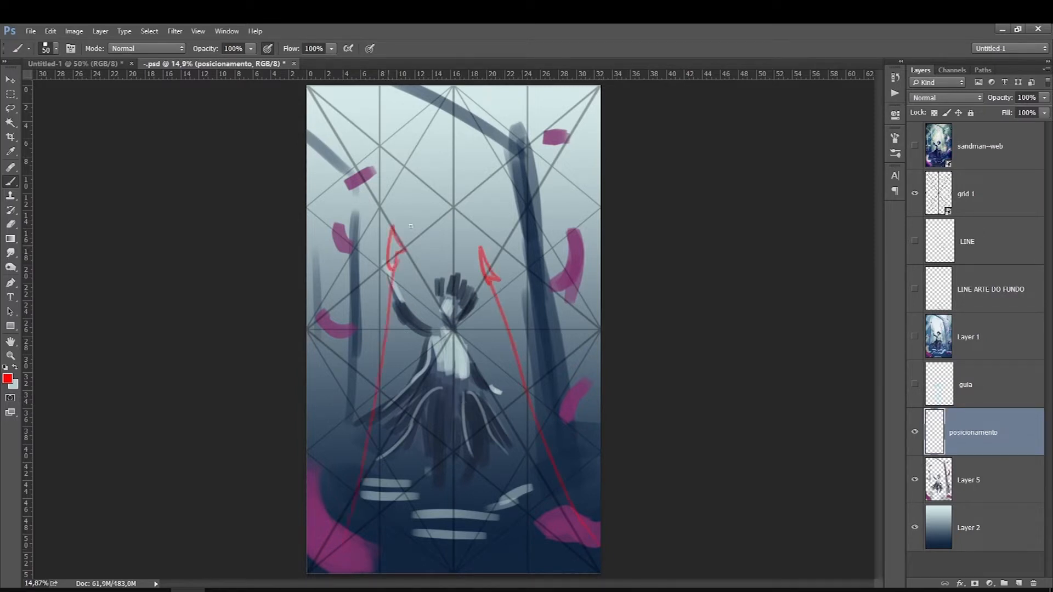
{"action": "key", "text": "ctrl+alt+z"}
{"action": "key", "text": "ctrl+alt+z"}
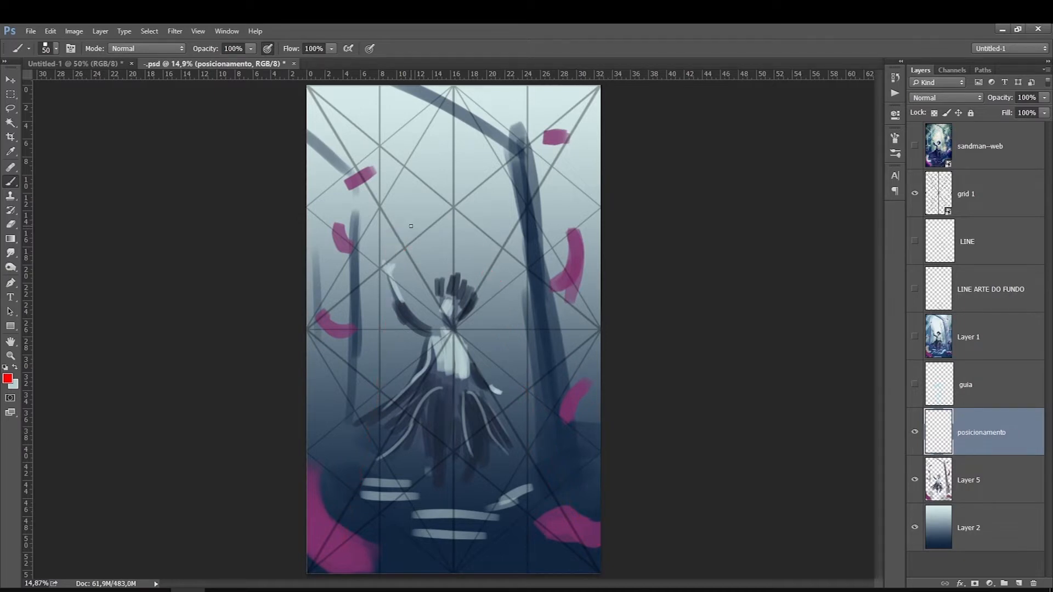
Step: Draw red lines from the figure's head to both lower corners of the canvas, forming a triangle
{"action": "left_click_drag", "start_coordinate": [448, 273], "coordinate": [313, 569]}
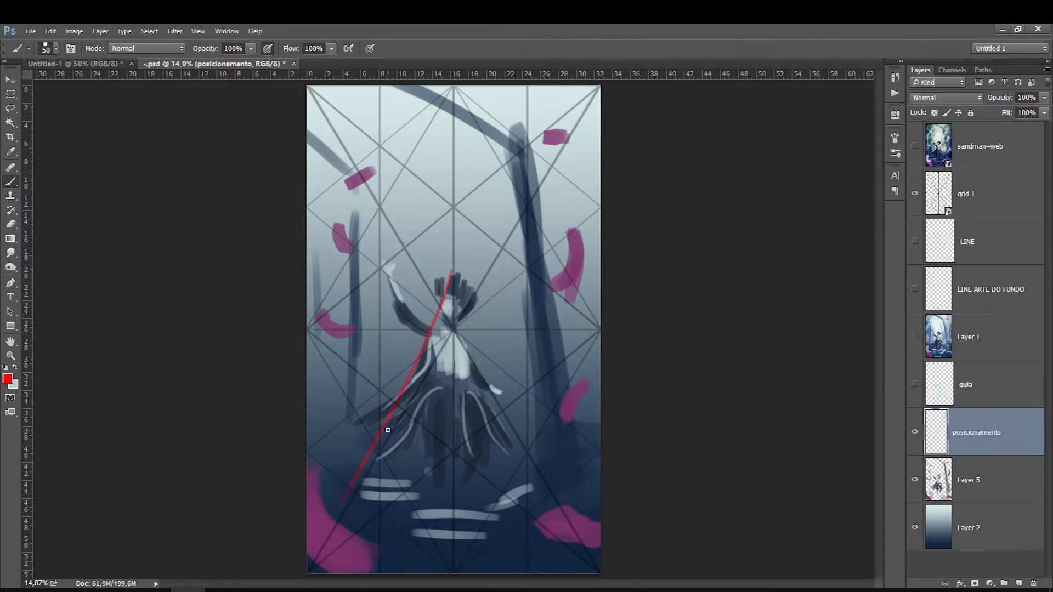
{"action": "mouse_move", "coordinate": [597, 543]}
{"action": "left_mouse_down"}
{"action": "mouse_move", "coordinate": [447, 271]}
{"action": "mouse_move", "coordinate": [329, 570]}
{"action": "left_mouse_up"}
{"action": "left_click_drag", "start_coordinate": [589, 571], "coordinate": [445, 274]}
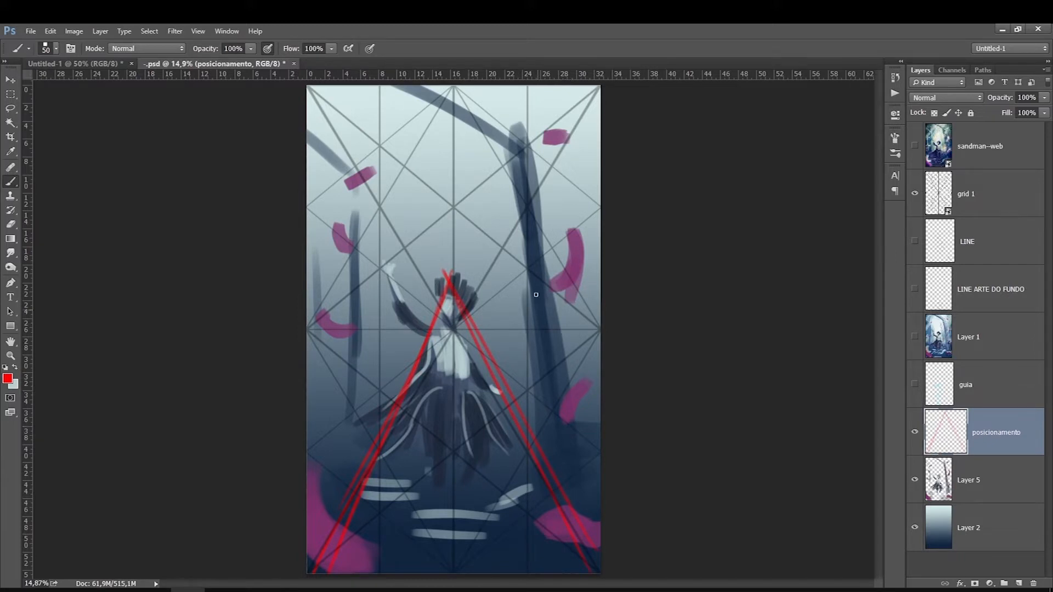
Step: Trace the pillars on both sides of the figure and the upper-left arch with red guide lines
{"action": "left_click_drag", "start_coordinate": [527, 121], "coordinate": [528, 500]}
{"action": "mouse_move", "coordinate": [378, 125]}
{"action": "left_mouse_down"}
{"action": "mouse_move", "coordinate": [378, 477]}
{"action": "mouse_move", "coordinate": [375, 159]}
{"action": "left_mouse_up"}
{"action": "mouse_move", "coordinate": [354, 383]}
{"action": "left_mouse_down"}
{"action": "mouse_move", "coordinate": [368, 186]}
{"action": "mouse_move", "coordinate": [308, 129]}
{"action": "left_mouse_up"}
{"action": "left_click_drag", "start_coordinate": [524, 121], "coordinate": [556, 304]}
{"action": "left_click_drag", "start_coordinate": [511, 138], "coordinate": [586, 477]}
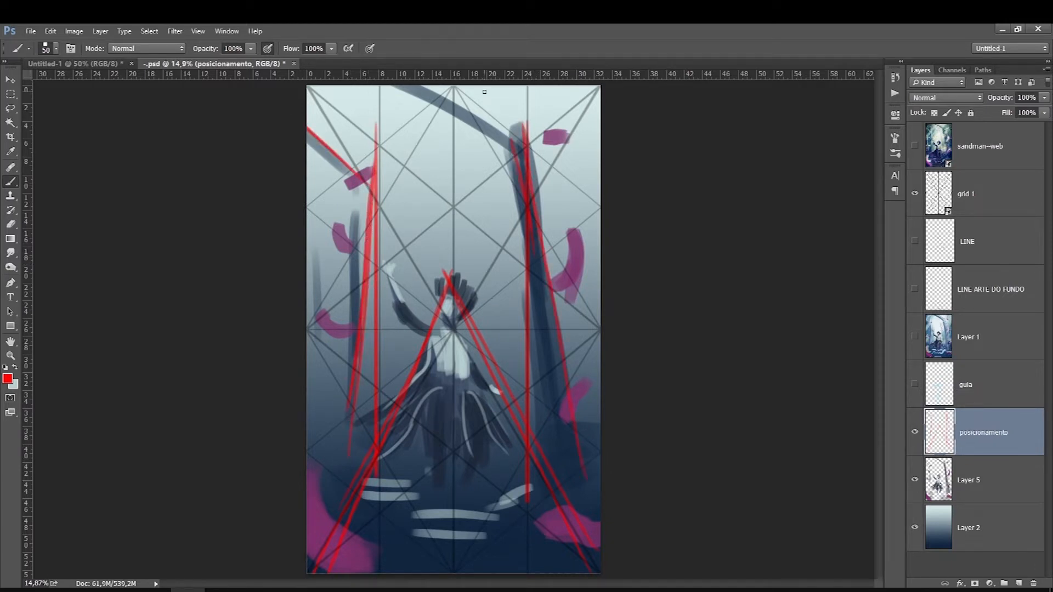
Step: Draw two horizontal red lines with a size 45 brush, one above the figure's head and one at its feet
{"action": "key", "text": "bracketleft"}
{"action": "left_click_drag", "start_coordinate": [614, 257], "coordinate": [169, 294]}
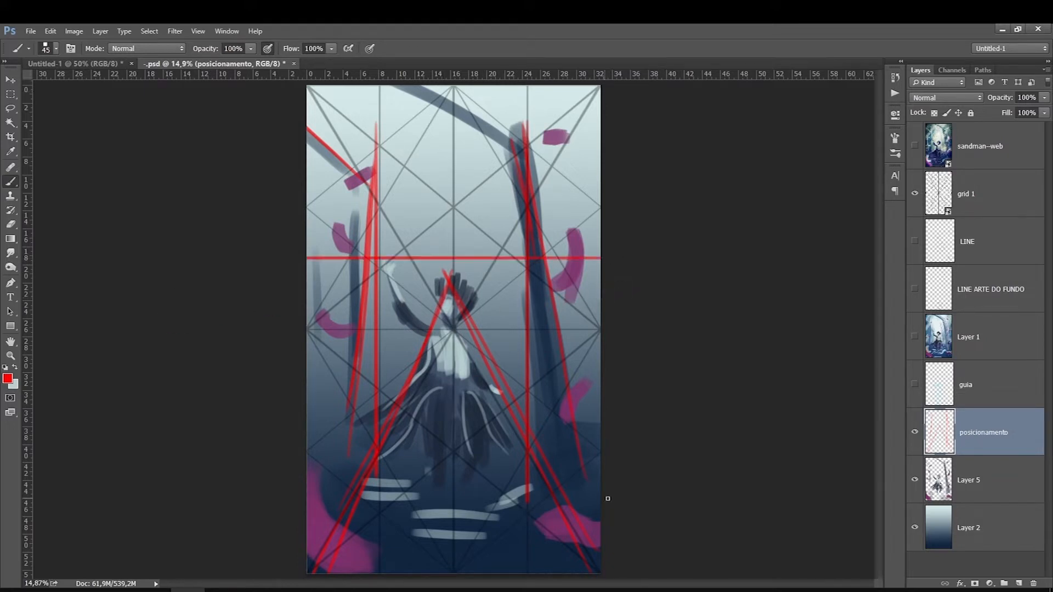
{"action": "left_click_drag", "start_coordinate": [609, 510], "coordinate": [194, 526]}
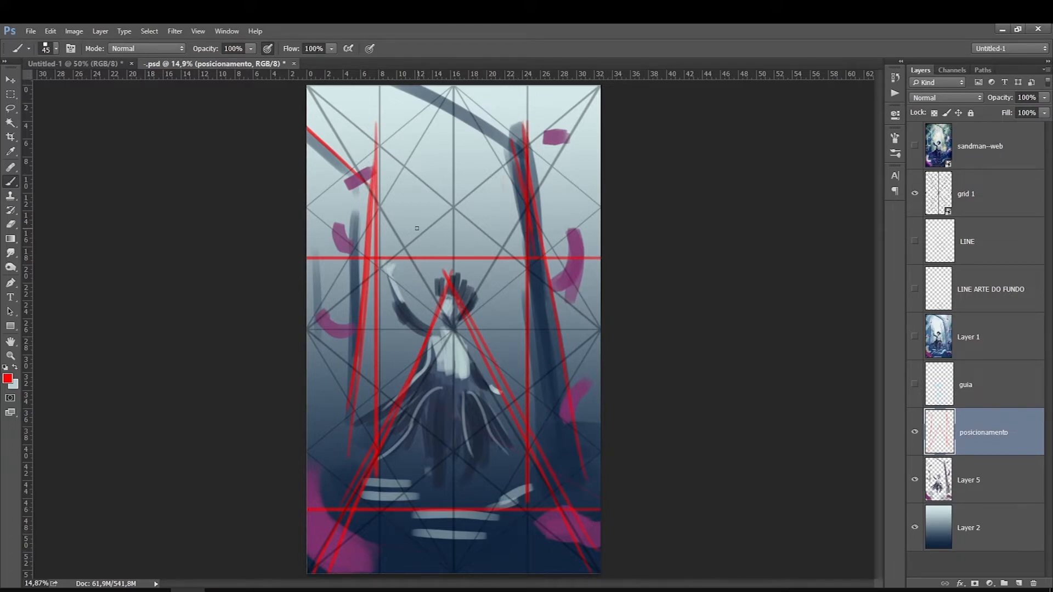
Step: Sketch red loops rising from the figure's raised hand and lowered hand to mark the sand's flow
{"action": "key", "text": "bracketright"}
{"action": "key", "text": "bracketright"}
{"action": "mouse_move", "coordinate": [390, 267]}
{"action": "left_mouse_down"}
{"action": "mouse_move", "coordinate": [427, 218]}
{"action": "mouse_move", "coordinate": [418, 149]}
{"action": "mouse_move", "coordinate": [402, 263]}
{"action": "mouse_move", "coordinate": [446, 129]}
{"action": "mouse_move", "coordinate": [448, 148]}
{"action": "left_mouse_up"}
{"action": "left_click_drag", "start_coordinate": [407, 219], "coordinate": [438, 147]}
{"action": "mouse_move", "coordinate": [497, 392]}
{"action": "left_mouse_down"}
{"action": "mouse_move", "coordinate": [551, 263]}
{"action": "mouse_move", "coordinate": [532, 325]}
{"action": "left_mouse_up"}
{"action": "left_click_drag", "start_coordinate": [416, 235], "coordinate": [422, 153]}
{"action": "key", "text": "bracketright"}
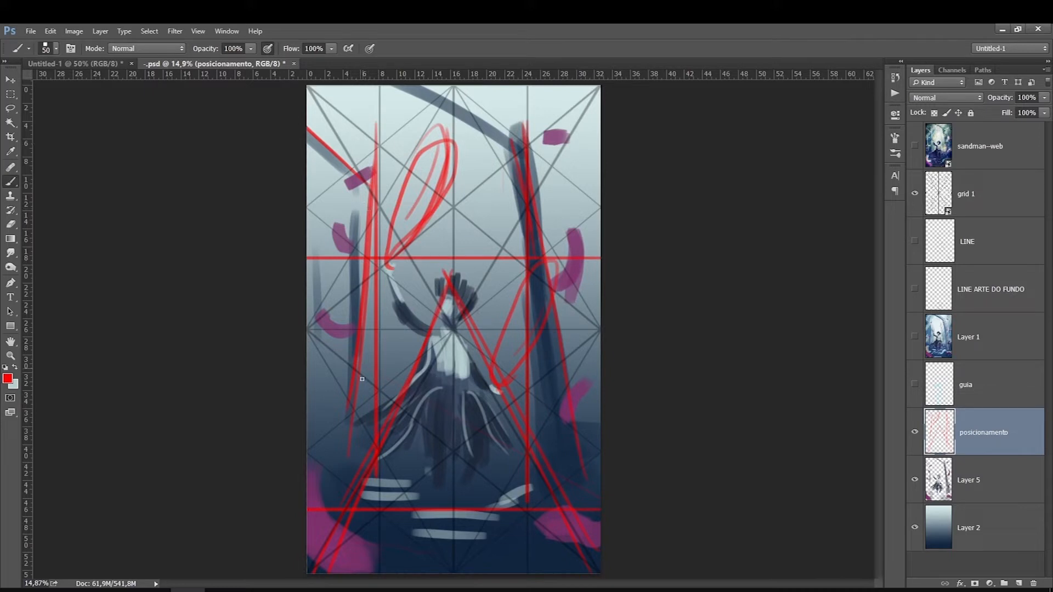
Step: Draw a large red spiral from the lower-left fish around the pillars and in to the figure's head
{"action": "mouse_move", "coordinate": [324, 519]}
{"action": "left_mouse_down"}
{"action": "mouse_move", "coordinate": [357, 537]}
{"action": "mouse_move", "coordinate": [442, 546]}
{"action": "left_mouse_up"}
{"action": "mouse_move", "coordinate": [352, 535]}
{"action": "left_mouse_down"}
{"action": "mouse_move", "coordinate": [529, 505]}
{"action": "mouse_move", "coordinate": [569, 254]}
{"action": "mouse_move", "coordinate": [529, 153]}
{"action": "mouse_move", "coordinate": [357, 149]}
{"action": "mouse_move", "coordinate": [316, 272]}
{"action": "mouse_move", "coordinate": [349, 347]}
{"action": "mouse_move", "coordinate": [447, 327]}
{"action": "mouse_move", "coordinate": [406, 247]}
{"action": "mouse_move", "coordinate": [389, 269]}
{"action": "mouse_move", "coordinate": [406, 287]}
{"action": "mouse_move", "coordinate": [412, 266]}
{"action": "left_mouse_up"}
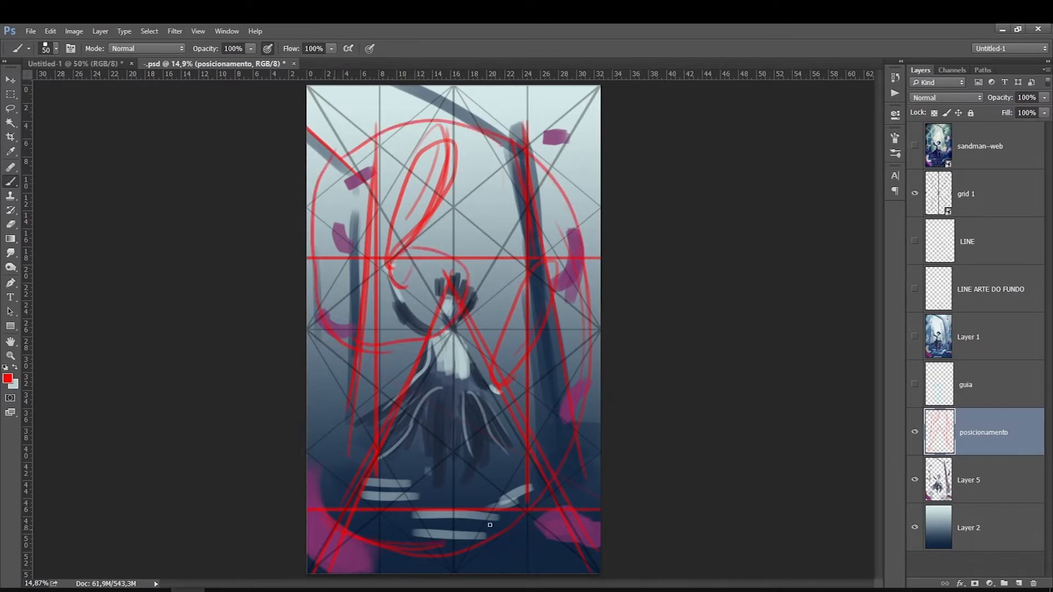
Step: Clear all red guide lines from the posicionamento layer and set the brush size to 70
{"action": "key", "text": "ctrl+a"}
{"action": "key", "text": "Delete"}
{"action": "key", "text": "bracketright"}
{"action": "key", "text": "bracketright"}
{"action": "key", "text": "ctrl+d"}
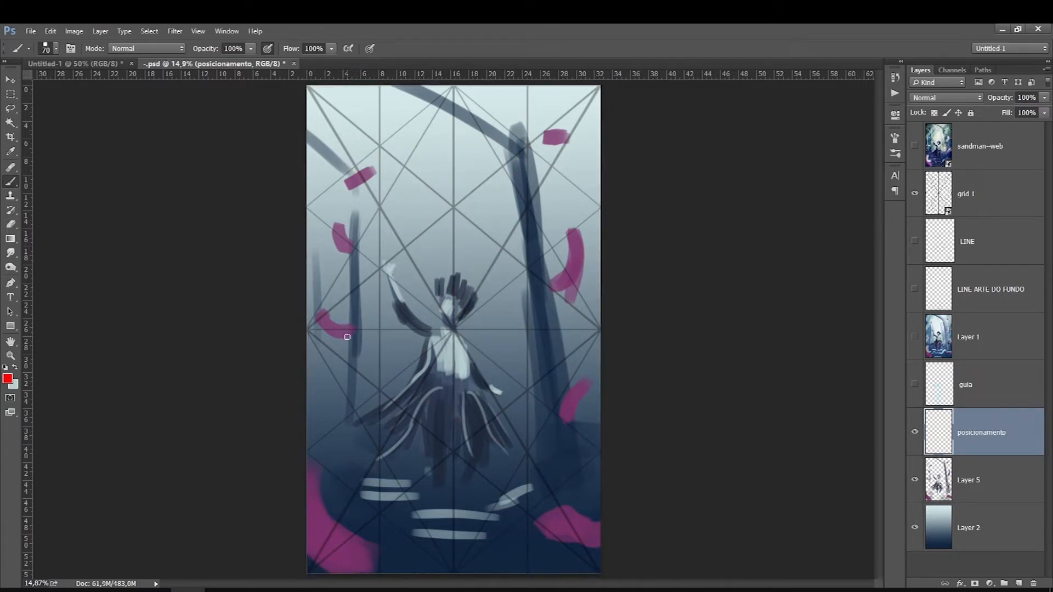
Step: Try red spirals curving in toward the figure from different fish around the canvas edges
{"action": "mouse_move", "coordinate": [315, 241]}
{"action": "left_mouse_down"}
{"action": "mouse_move", "coordinate": [543, 127]}
{"action": "mouse_move", "coordinate": [561, 277]}
{"action": "mouse_move", "coordinate": [366, 241]}
{"action": "mouse_move", "coordinate": [428, 203]}
{"action": "left_mouse_up"}
{"action": "key", "text": "ctrl+z"}
{"action": "mouse_move", "coordinate": [559, 524]}
{"action": "left_mouse_down"}
{"action": "mouse_move", "coordinate": [458, 291]}
{"action": "mouse_move", "coordinate": [497, 268]}
{"action": "left_mouse_up"}
{"action": "key", "text": "ctrl+z"}
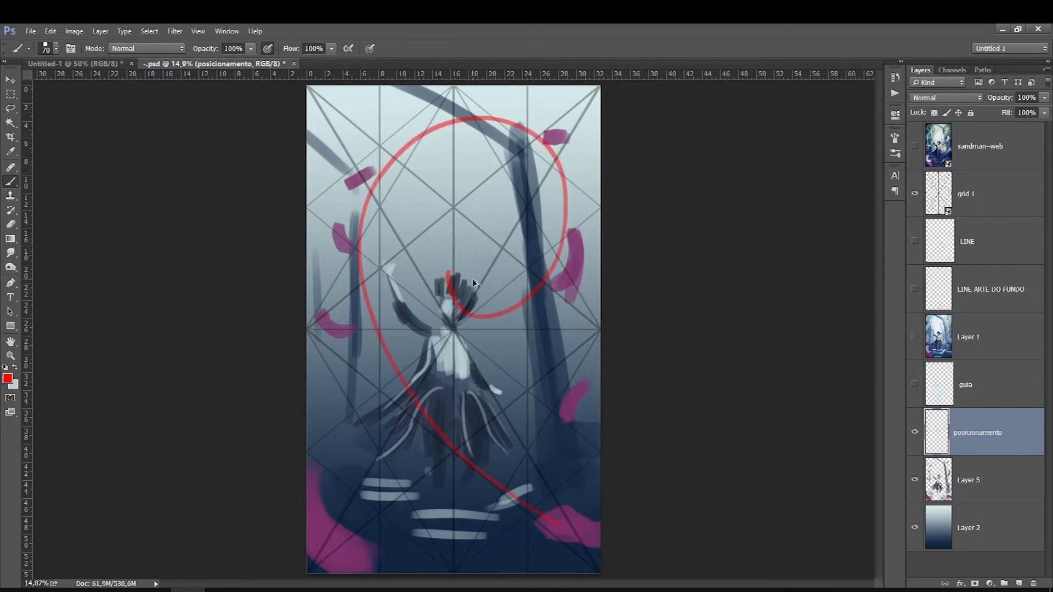
{"action": "key", "text": "ctrl+alt+z"}
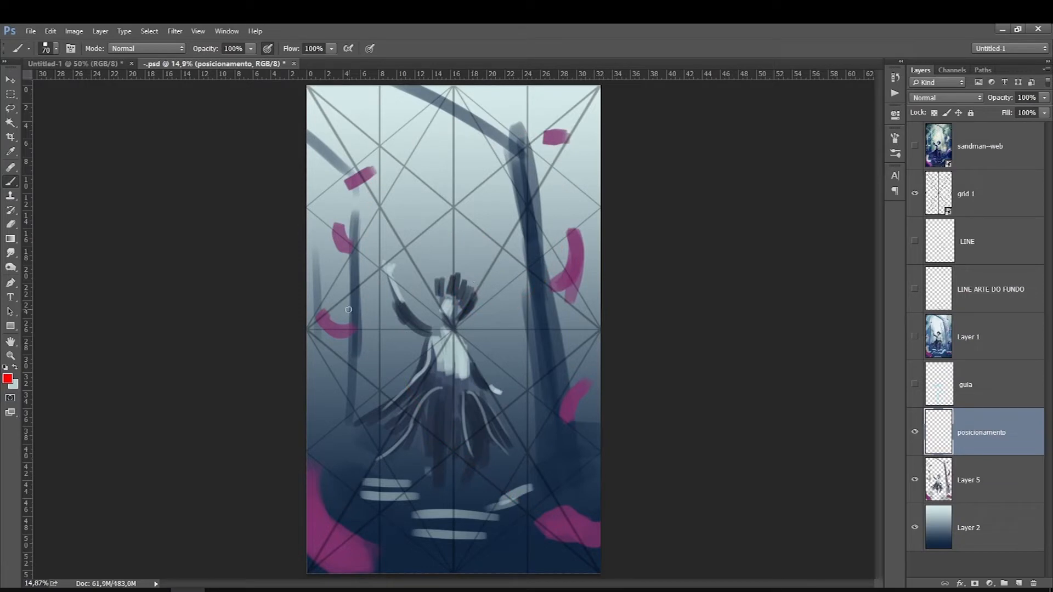
{"action": "mouse_move", "coordinate": [555, 140]}
{"action": "left_mouse_down"}
{"action": "mouse_move", "coordinate": [336, 347]}
{"action": "mouse_move", "coordinate": [384, 266]}
{"action": "left_mouse_up"}
{"action": "key", "text": "ctrl+z"}
{"action": "mouse_move", "coordinate": [338, 542]}
{"action": "left_mouse_down"}
{"action": "mouse_move", "coordinate": [545, 365]}
{"action": "mouse_move", "coordinate": [395, 341]}
{"action": "mouse_move", "coordinate": [450, 267]}
{"action": "left_mouse_up"}
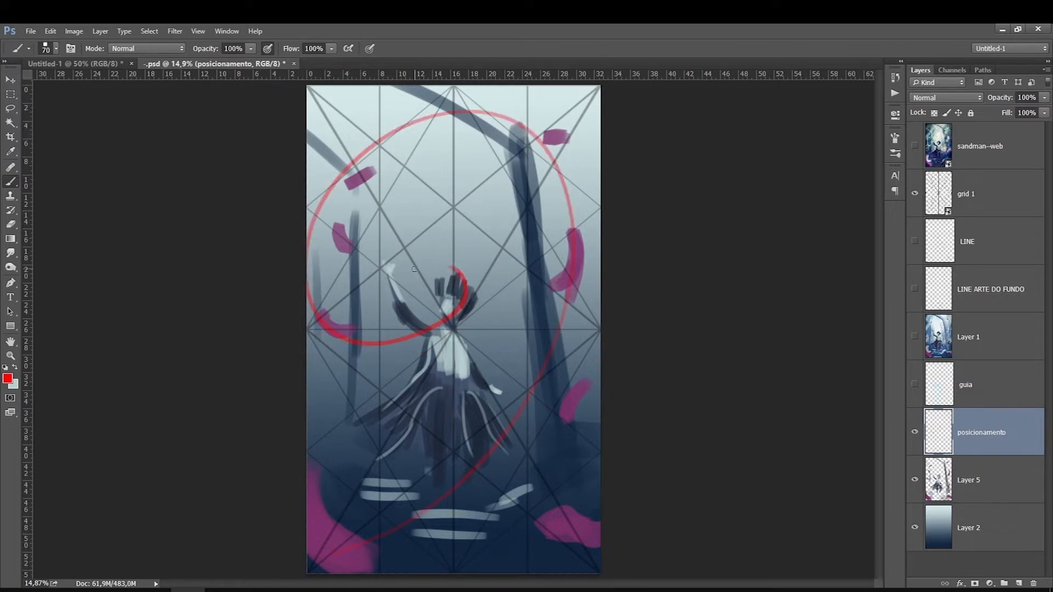
{"action": "key", "text": "ctrl+z"}
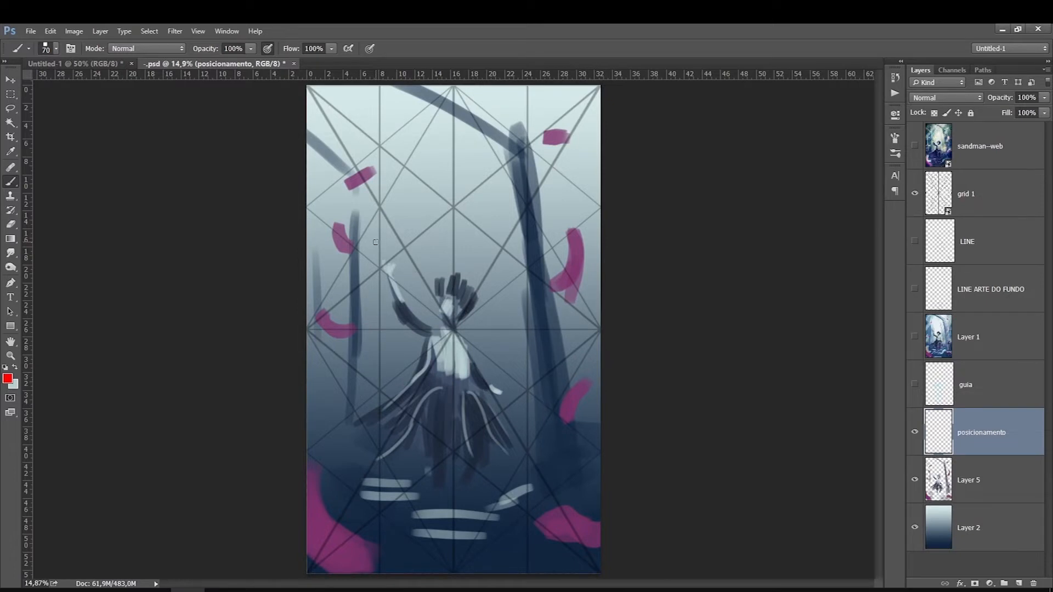
Step: Try a thick red arc along the lower-left fish and a double spiral from the upper arch to the figure's head
{"action": "left_click_drag", "start_coordinate": [306, 476], "coordinate": [425, 559]}
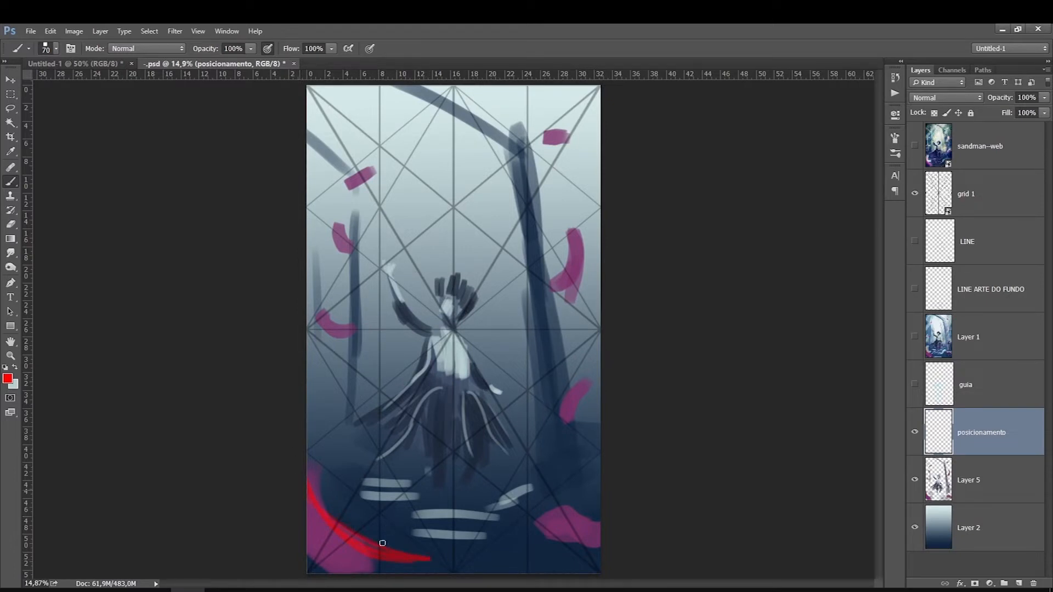
{"action": "mouse_move", "coordinate": [314, 211]}
{"action": "left_mouse_down"}
{"action": "mouse_move", "coordinate": [384, 153]}
{"action": "mouse_move", "coordinate": [526, 147]}
{"action": "mouse_move", "coordinate": [519, 310]}
{"action": "left_mouse_up"}
{"action": "mouse_move", "coordinate": [306, 222]}
{"action": "left_mouse_down"}
{"action": "mouse_move", "coordinate": [570, 196]}
{"action": "mouse_move", "coordinate": [359, 351]}
{"action": "mouse_move", "coordinate": [461, 277]}
{"action": "mouse_move", "coordinate": [460, 295]}
{"action": "left_mouse_up"}
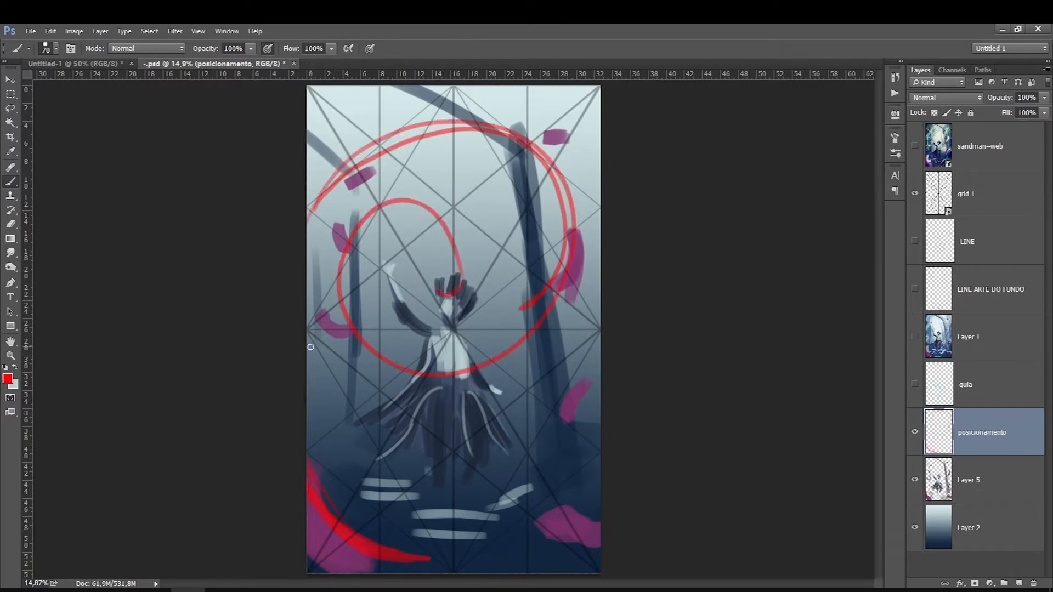
{"action": "key", "text": "ctrl+alt+z"}
{"action": "key", "text": "ctrl+alt+z"}
{"action": "key", "text": "ctrl+alt+z"}
{"action": "key", "text": "ctrl+alt+z"}
{"action": "key", "text": "ctrl+alt+z"}
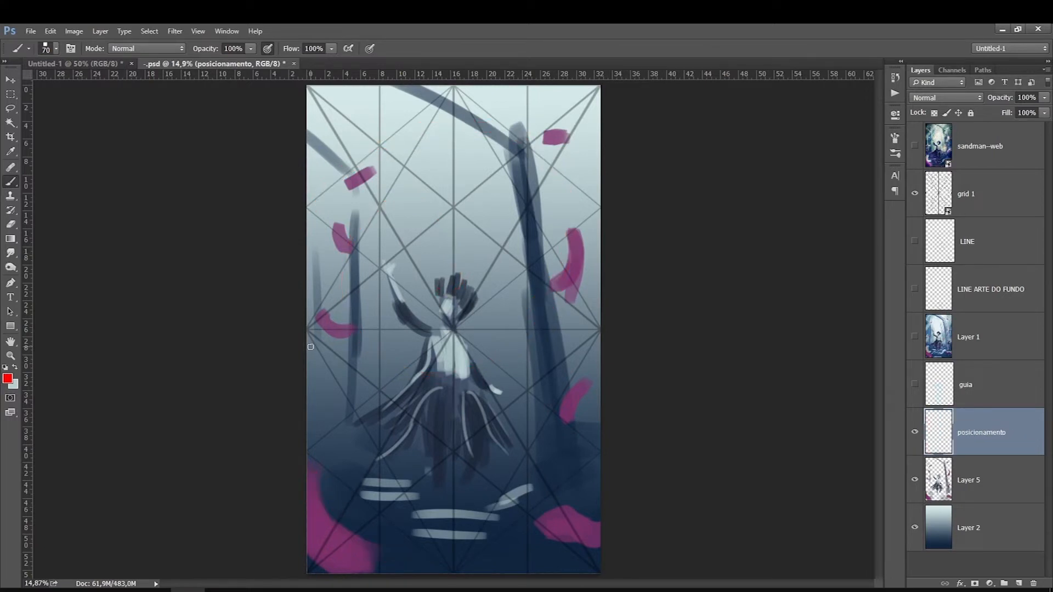
Step: Toggle the guia layer to compare the blue anatomy guide with the rough figure, leaving it shown and selected
{"action": "left_click", "coordinate": [914, 384]}
{"action": "left_click", "coordinate": [915, 386]}
{"action": "left_click", "coordinate": [915, 386]}
{"action": "left_click", "coordinate": [914, 388]}
{"action": "left_click", "coordinate": [914, 388]}
{"action": "left_click", "coordinate": [952, 398]}
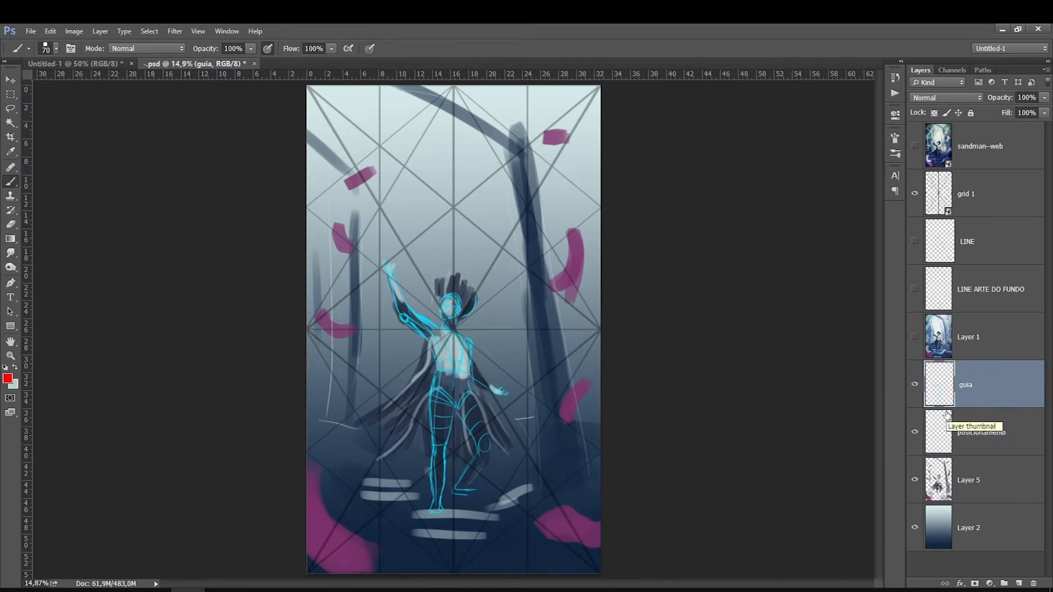
Step: Hide the guia and grid 1 layers, and delete the posicionamento layer
{"action": "left_click", "coordinate": [960, 348]}
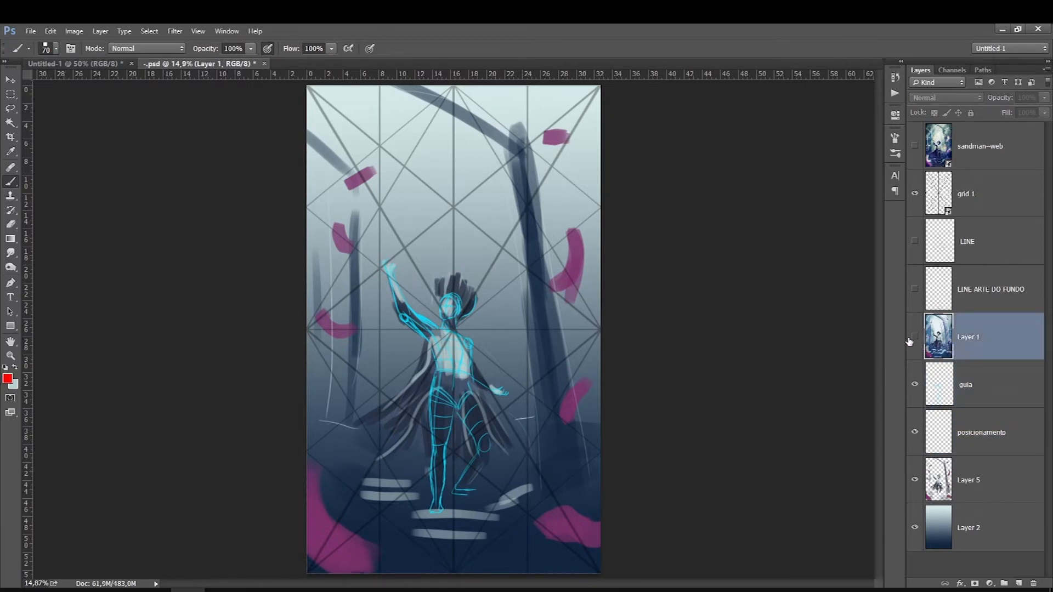
{"action": "left_click", "coordinate": [912, 395]}
{"action": "left_click", "coordinate": [913, 421]}
{"action": "left_click", "coordinate": [913, 197]}
{"action": "left_click", "coordinate": [914, 432]}
{"action": "left_click", "coordinate": [947, 432]}
{"action": "key", "text": "Delete"}
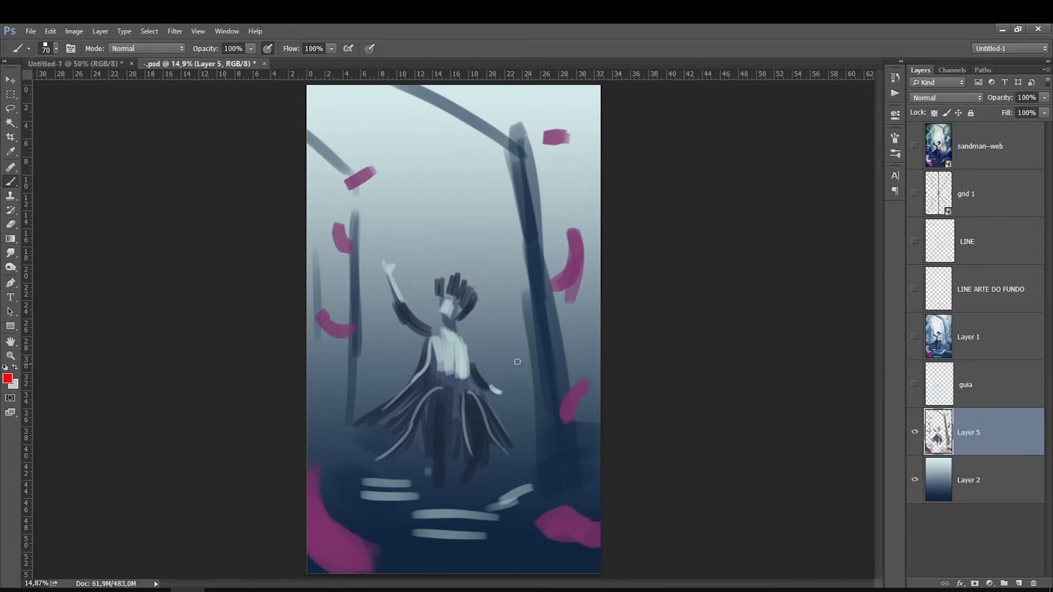
Step: Show the Layer 1 painted sketch and place the guia layer directly above it, with guia hidden
{"action": "left_click", "coordinate": [914, 385]}
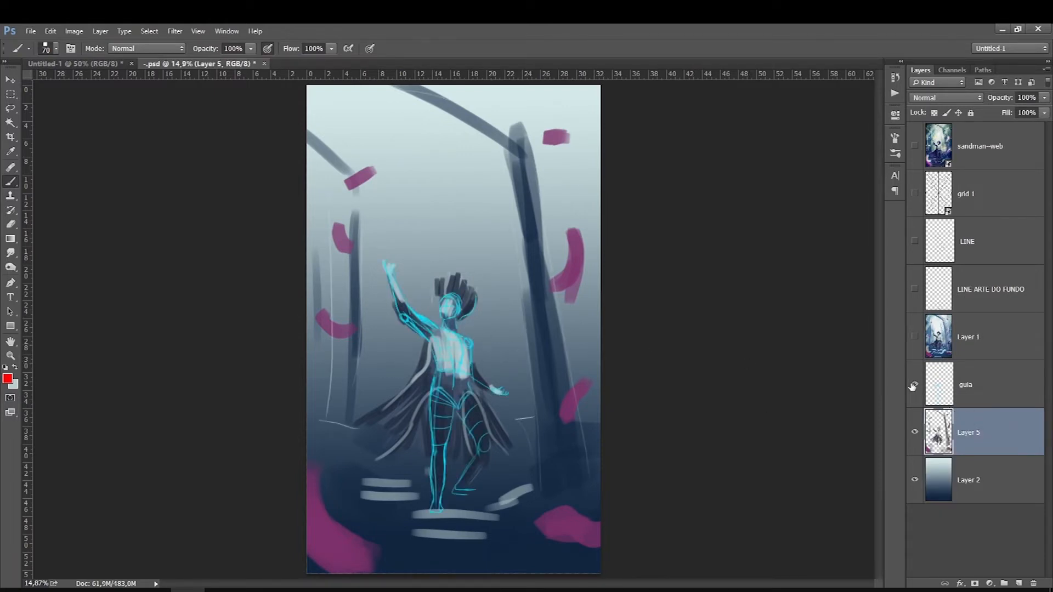
{"action": "left_click", "coordinate": [970, 352]}
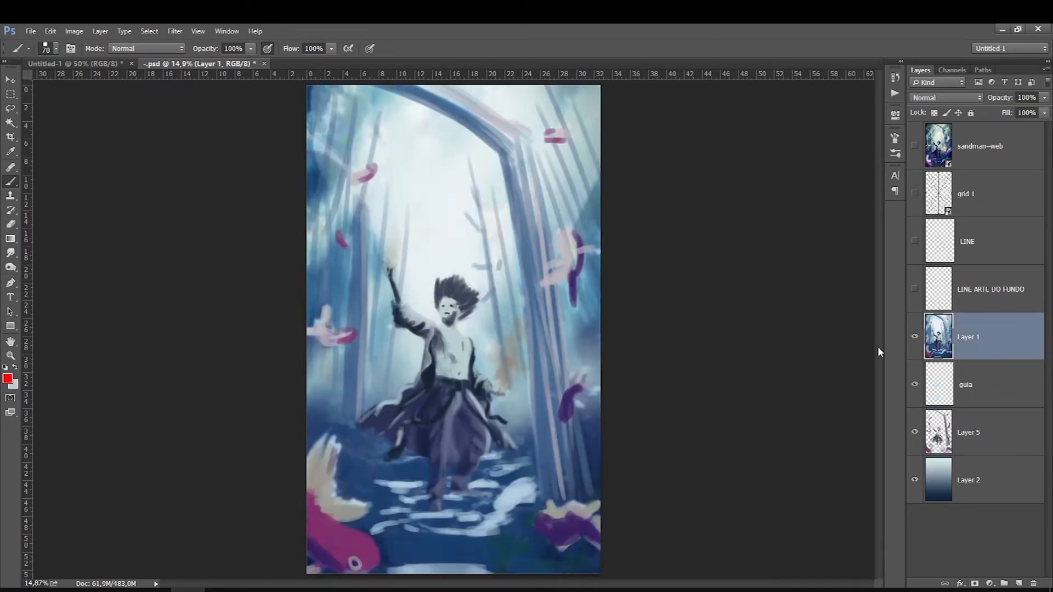
{"action": "left_click_drag", "start_coordinate": [932, 362], "coordinate": [928, 315]}
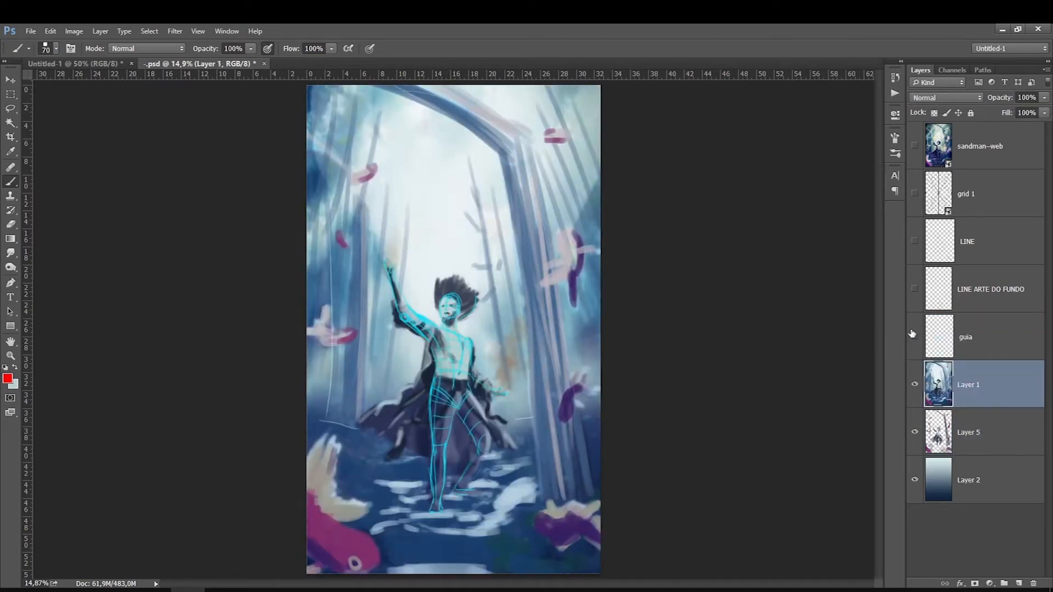
{"action": "left_click", "coordinate": [914, 335]}
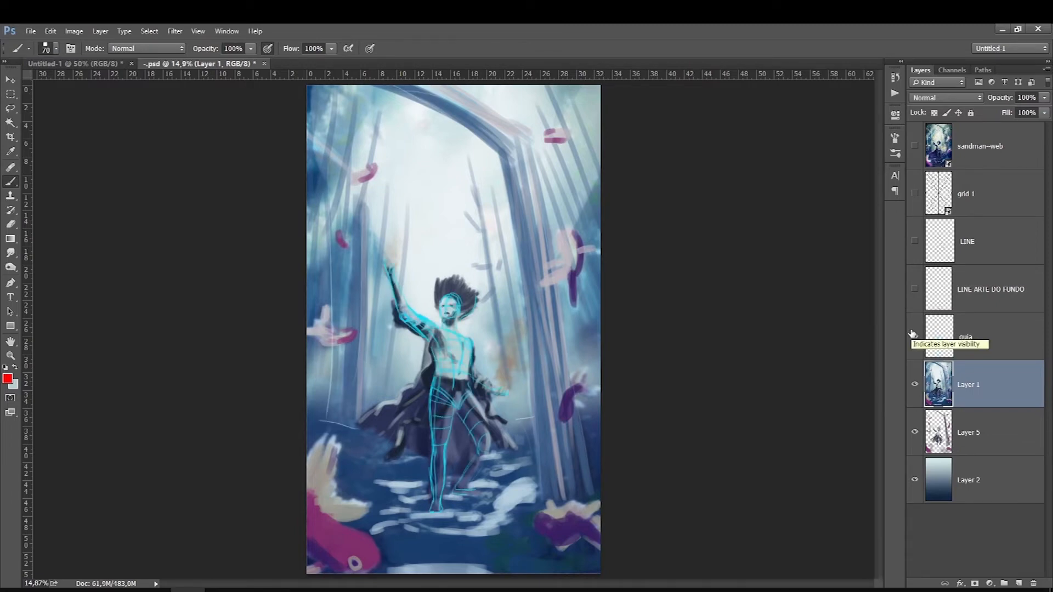
{"action": "left_click", "coordinate": [913, 334]}
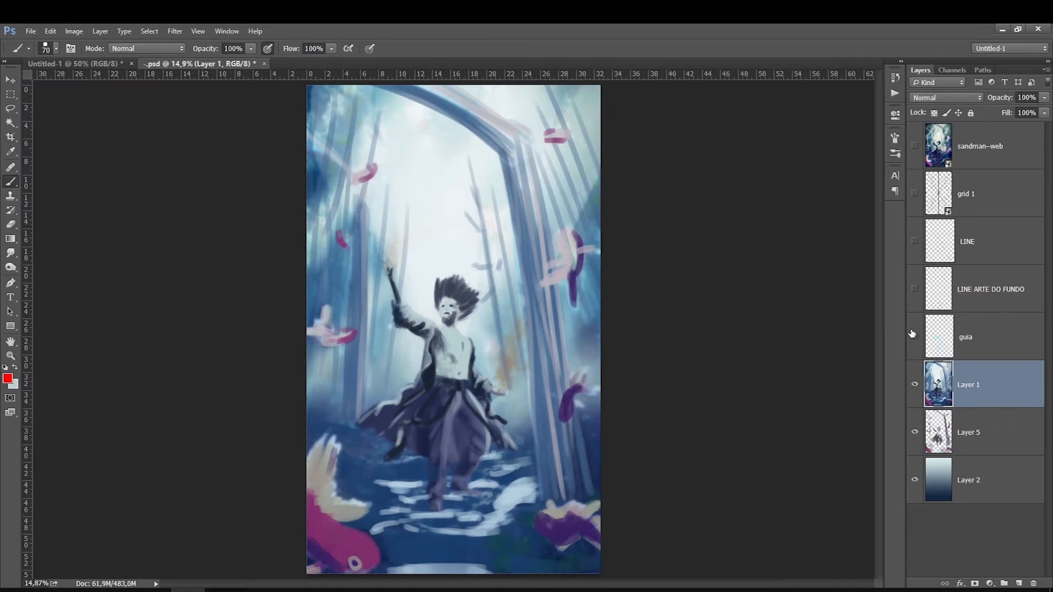
Step: Toggle Layer 1's visibility to compare the painted sketch with the rough block-in beneath it, leaving it shown
{"action": "left_click", "coordinate": [913, 383]}
{"action": "left_click", "coordinate": [912, 383]}
{"action": "left_click", "coordinate": [914, 383]}
{"action": "left_click", "coordinate": [913, 383]}
Step: Toggle the guia layer to compare the blue anatomy guide with the painted figure, leaving it hidden
{"action": "left_click", "coordinate": [990, 342]}
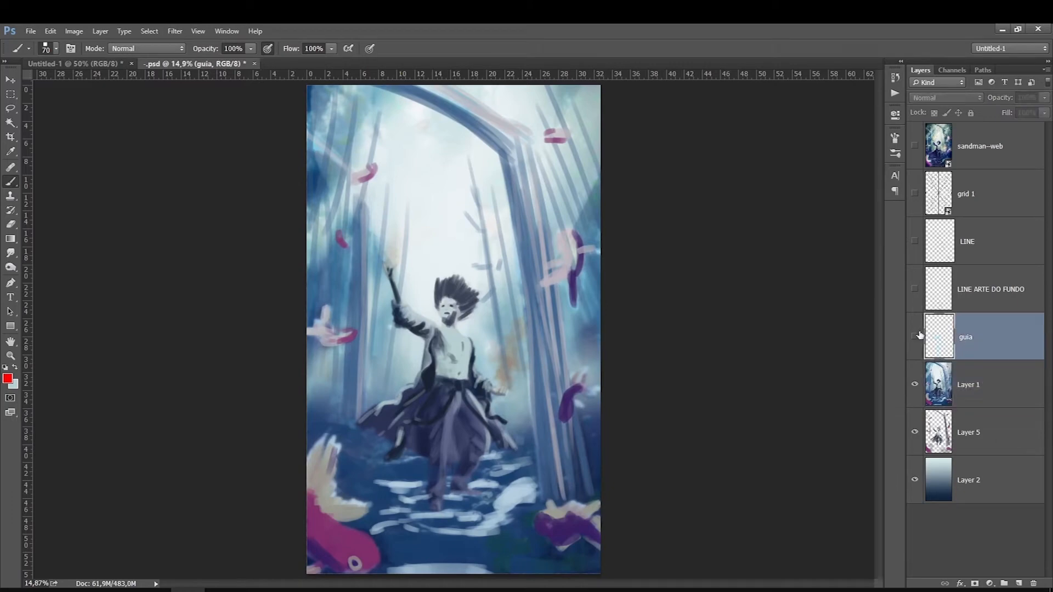
{"action": "left_click", "coordinate": [915, 336]}
{"action": "left_click", "coordinate": [914, 336]}
{"action": "left_click", "coordinate": [914, 336]}
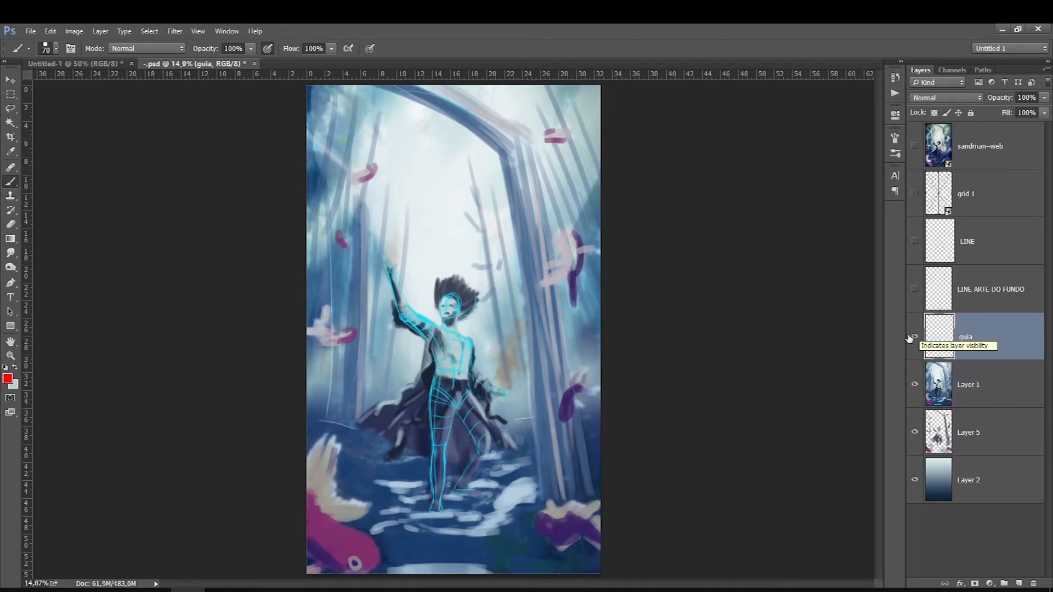
{"action": "left_click", "coordinate": [915, 335]}
Step: Show the LINE layer, move it below LINE ARTE DO FUNDO, and hide Layer 5 while keeping Layer 1 visible
{"action": "left_click", "coordinate": [914, 241]}
{"action": "left_click_drag", "start_coordinate": [965, 245], "coordinate": [981, 291]}
{"action": "left_click", "coordinate": [915, 384]}
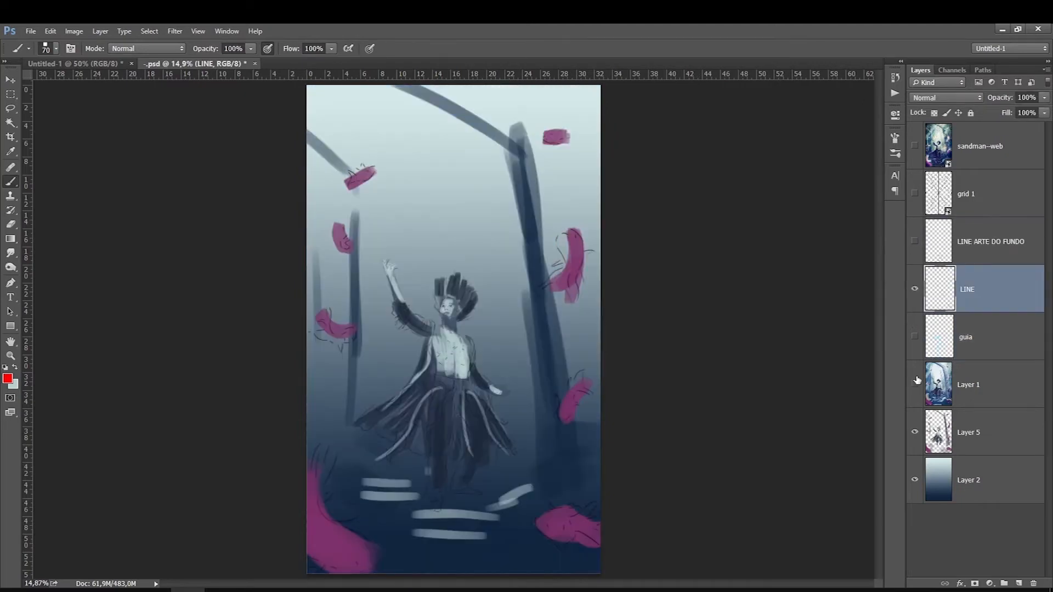
{"action": "left_click", "coordinate": [914, 431]}
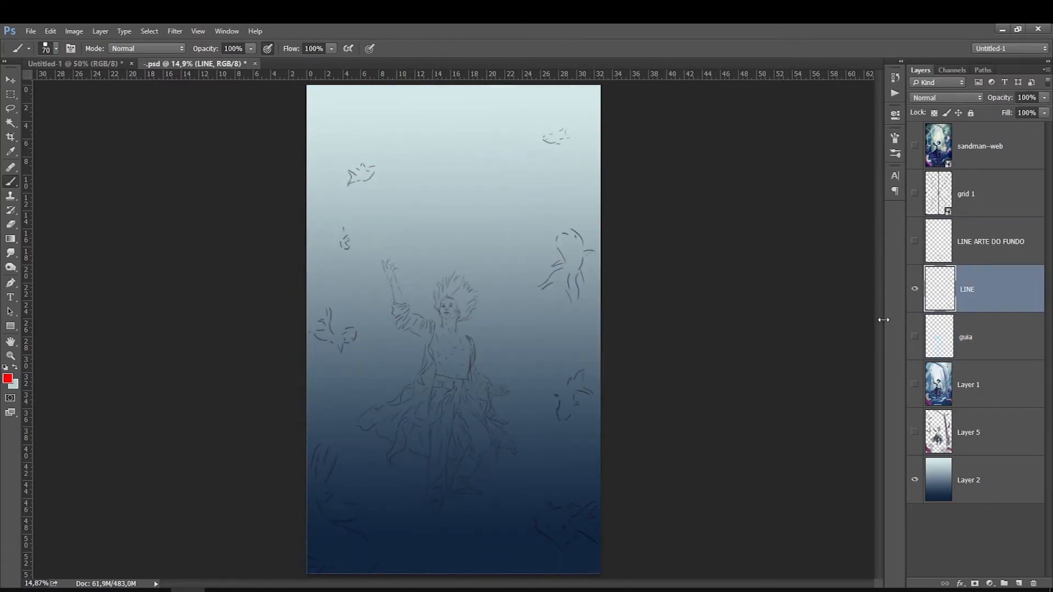
{"action": "left_click", "coordinate": [914, 383]}
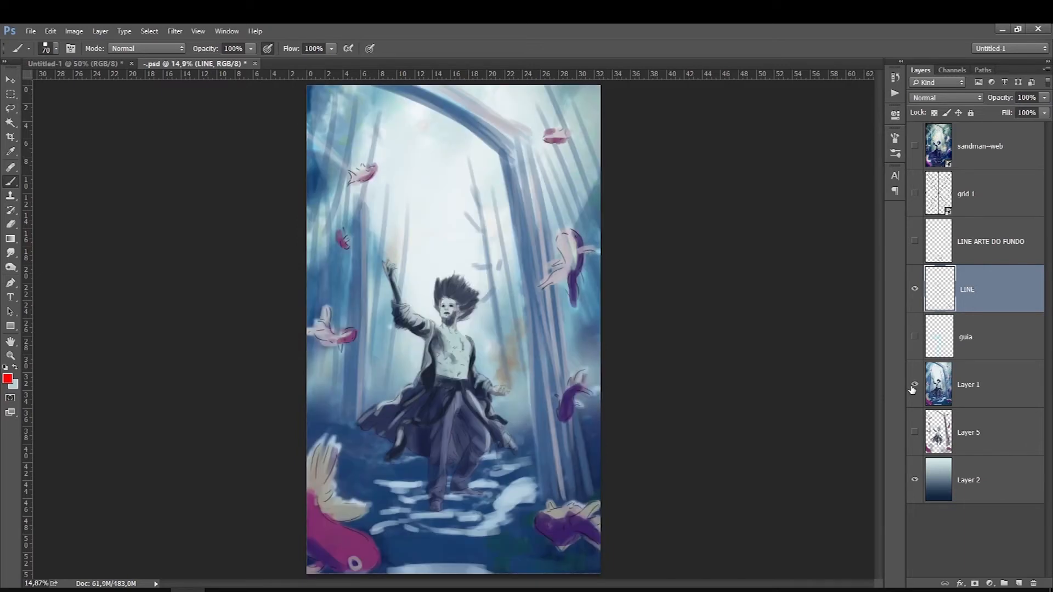
Step: Lower Layer 1's opacity to 47% so the character line art stands out over the painted sketch
{"action": "left_click", "coordinate": [960, 387]}
{"action": "left_click", "coordinate": [1044, 97]}
{"action": "left_click_drag", "start_coordinate": [1044, 110], "coordinate": [1033, 111]}
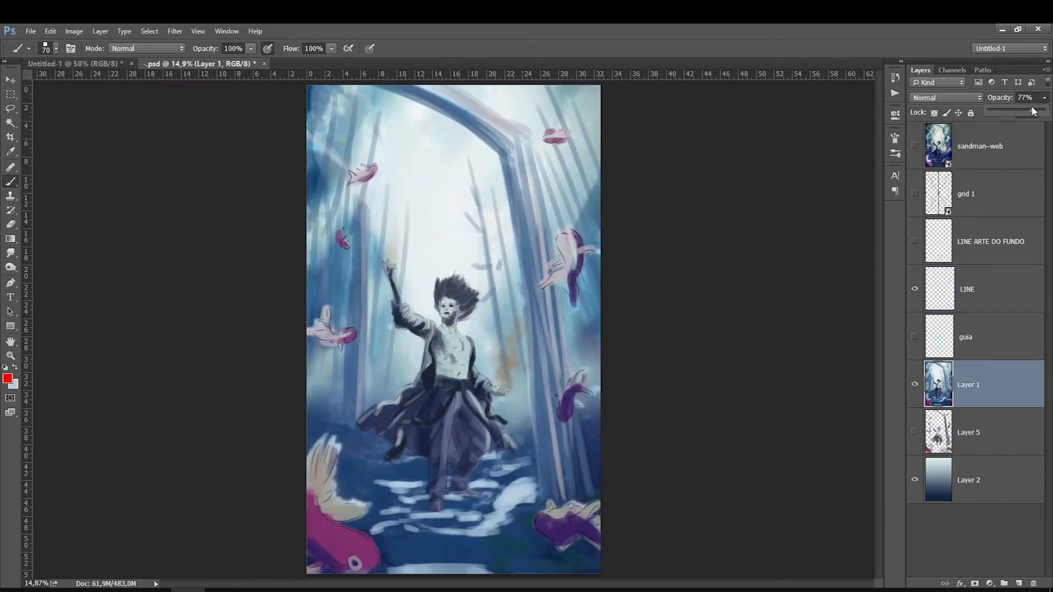
{"action": "left_click_drag", "start_coordinate": [1001, 110], "coordinate": [1014, 110]}
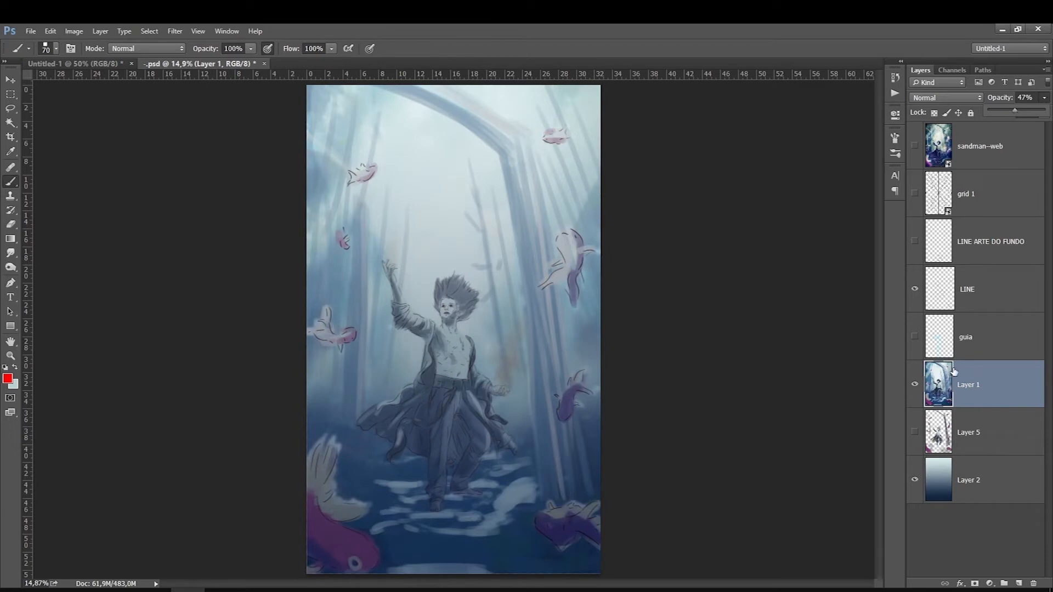
Step: Hide Layer 1, show LINE ARTE DO FUNDO with LINE, and briefly reveal sandman--web to compare the line art with the final image
{"action": "left_click", "coordinate": [916, 385]}
{"action": "left_click", "coordinate": [914, 242]}
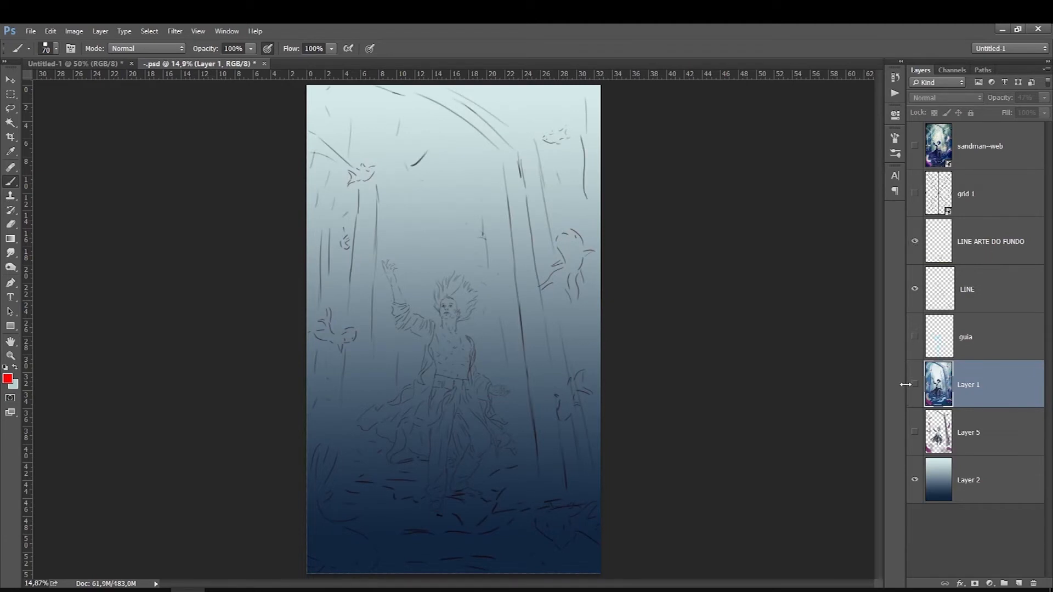
{"action": "left_click", "coordinate": [916, 156]}
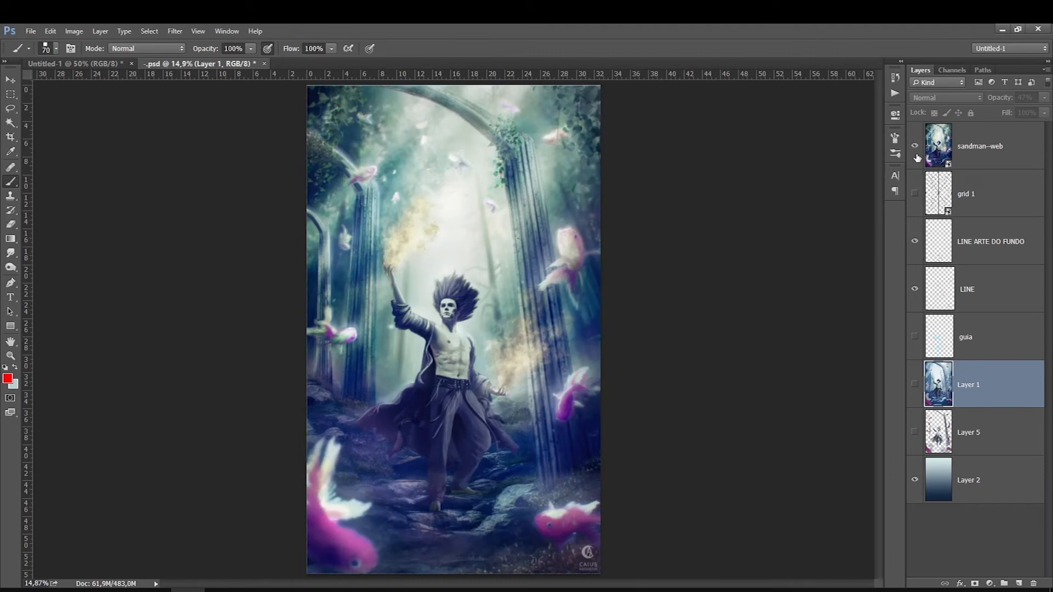
{"action": "left_click", "coordinate": [914, 146]}
Step: Show Layer 1 at 100% opacity and hide the LINE ARTE DO FUNDO and LINE layers
{"action": "left_click", "coordinate": [915, 384]}
{"action": "left_click", "coordinate": [1044, 97]}
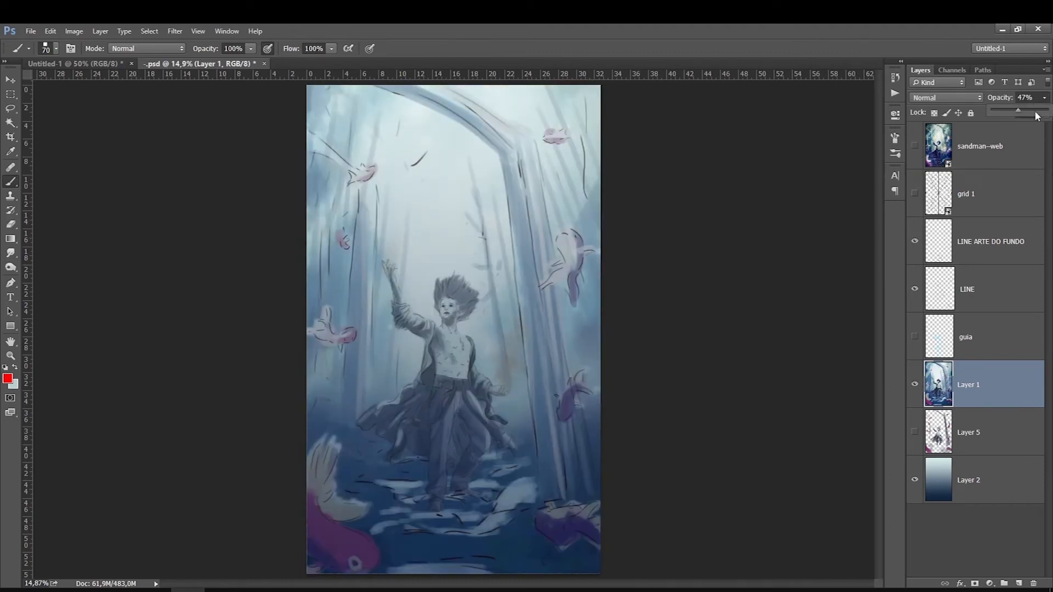
{"action": "left_click_drag", "start_coordinate": [1037, 115], "coordinate": [1049, 111]}
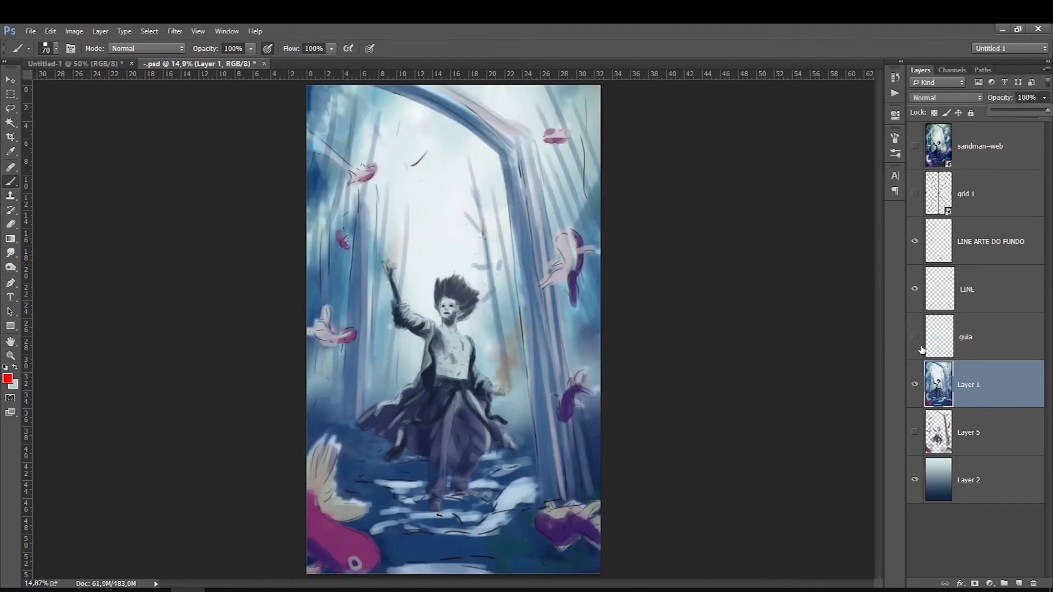
{"action": "left_click", "coordinate": [914, 241]}
{"action": "left_click", "coordinate": [915, 289]}
{"action": "left_click", "coordinate": [174, 31]}
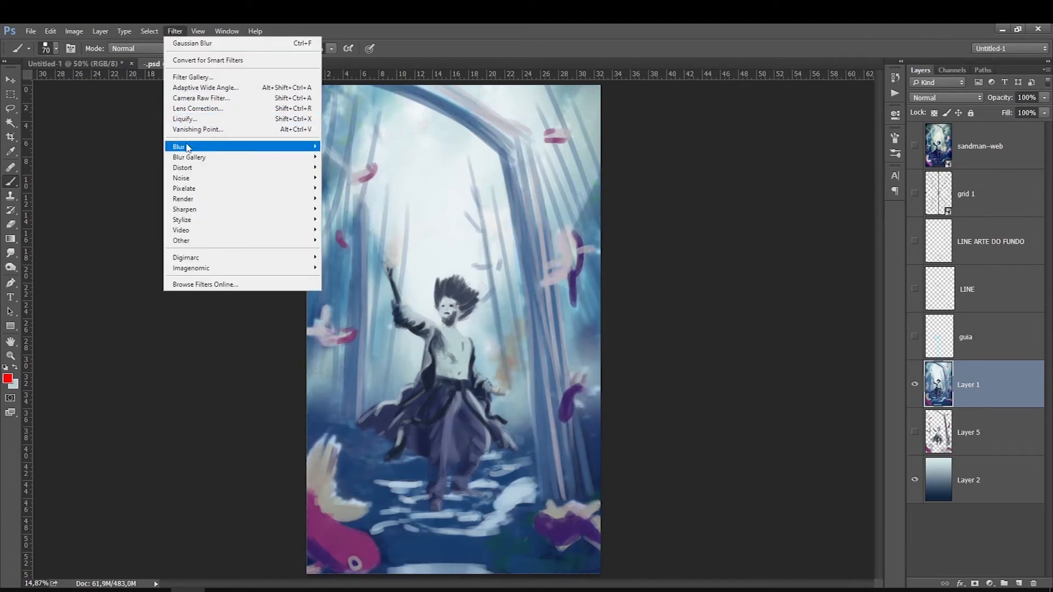
{"action": "mouse_move", "coordinate": [278, 147]}
{"action": "left_click", "coordinate": [345, 188]}
{"action": "left_click_drag", "start_coordinate": [85, 471], "coordinate": [108, 470]}
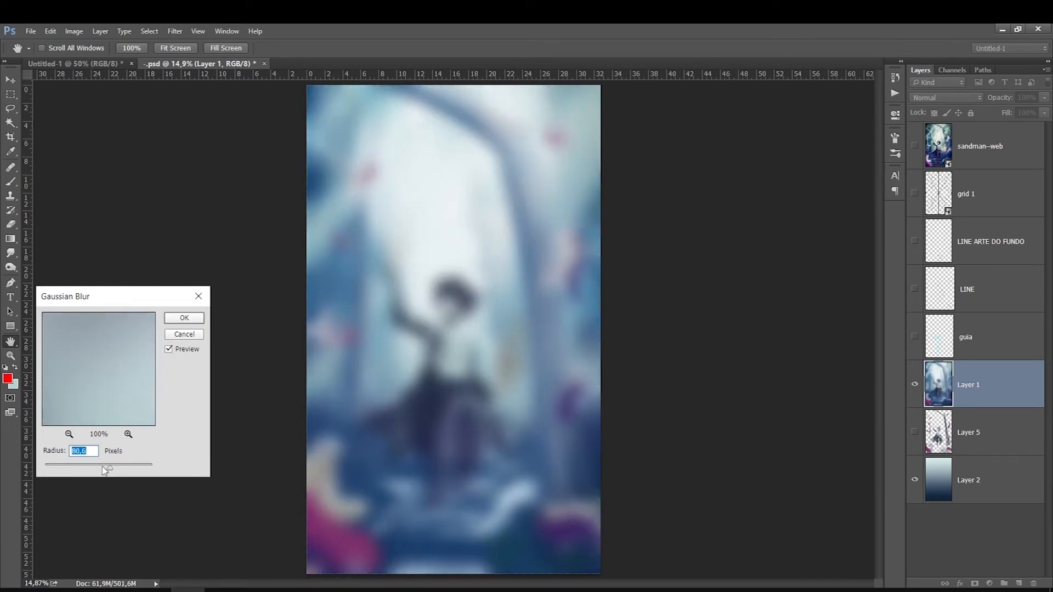
{"action": "left_click", "coordinate": [186, 335]}
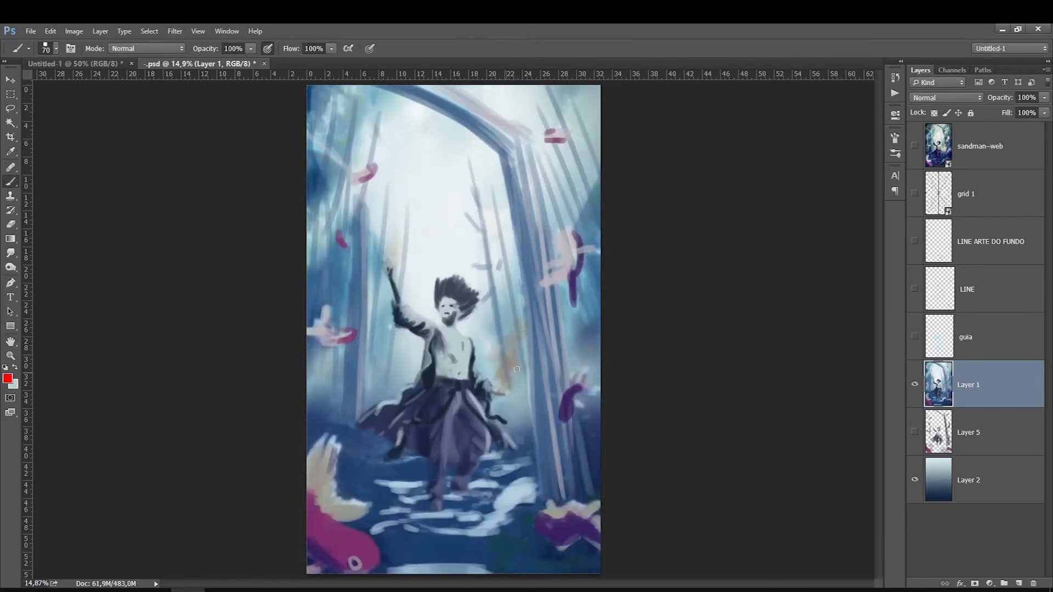
Step: Apply a strong Gaussian Blur to Layer 1, turning the painted sketch into soft colour masses
{"action": "left_click", "coordinate": [175, 32]}
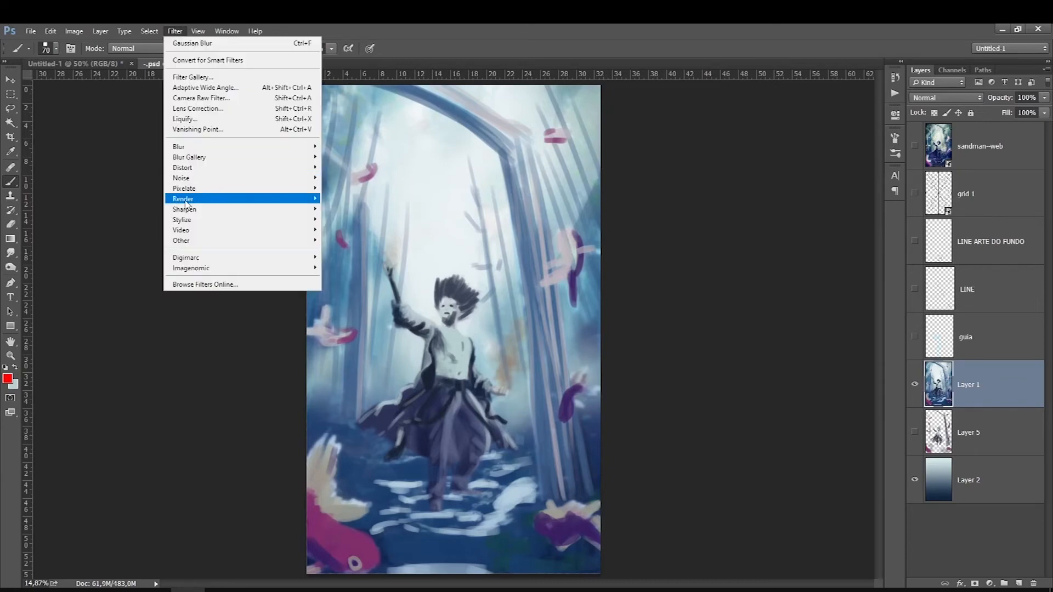
{"action": "mouse_move", "coordinate": [296, 147]}
{"action": "left_click", "coordinate": [340, 190]}
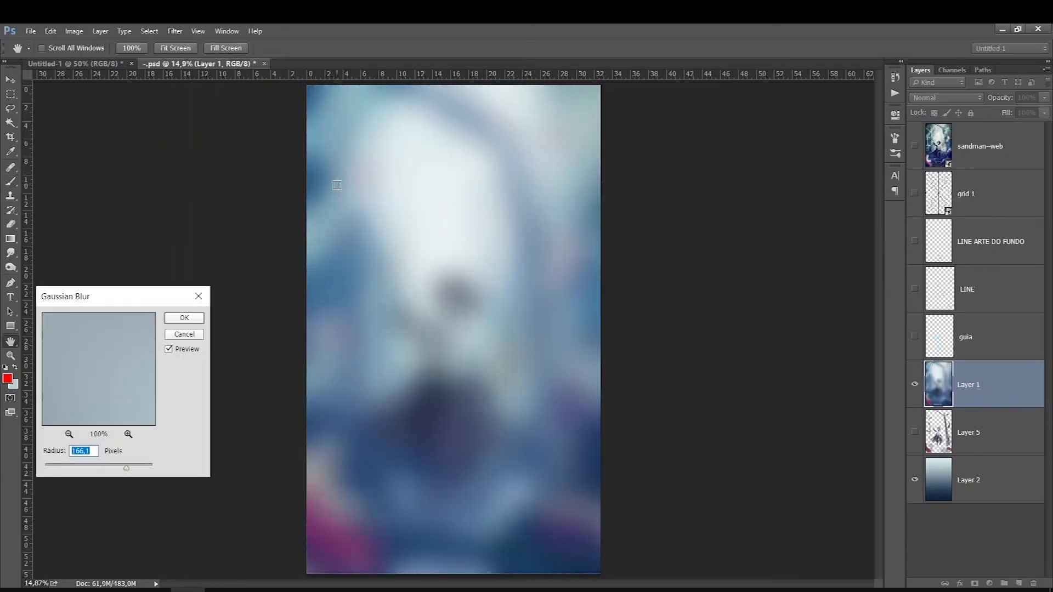
{"action": "left_click_drag", "start_coordinate": [109, 469], "coordinate": [106, 469]}
{"action": "key", "text": "Return"}
Step: Show the LINE and LINE ARTE DO FUNDO layers over the blurred painting
{"action": "key", "text": "b"}
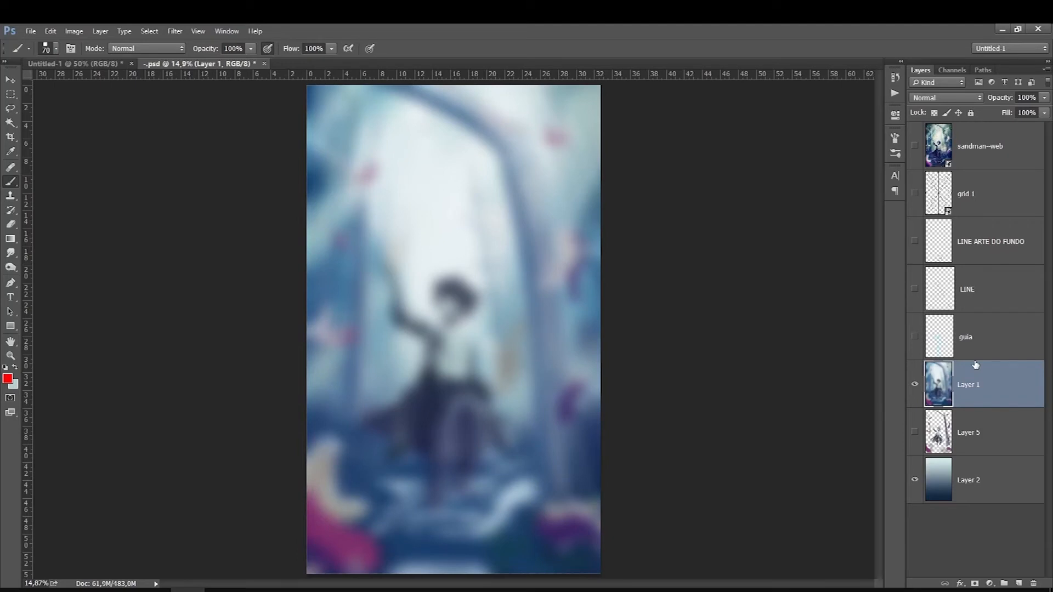
{"action": "left_click", "coordinate": [914, 289]}
{"action": "left_click", "coordinate": [914, 240]}
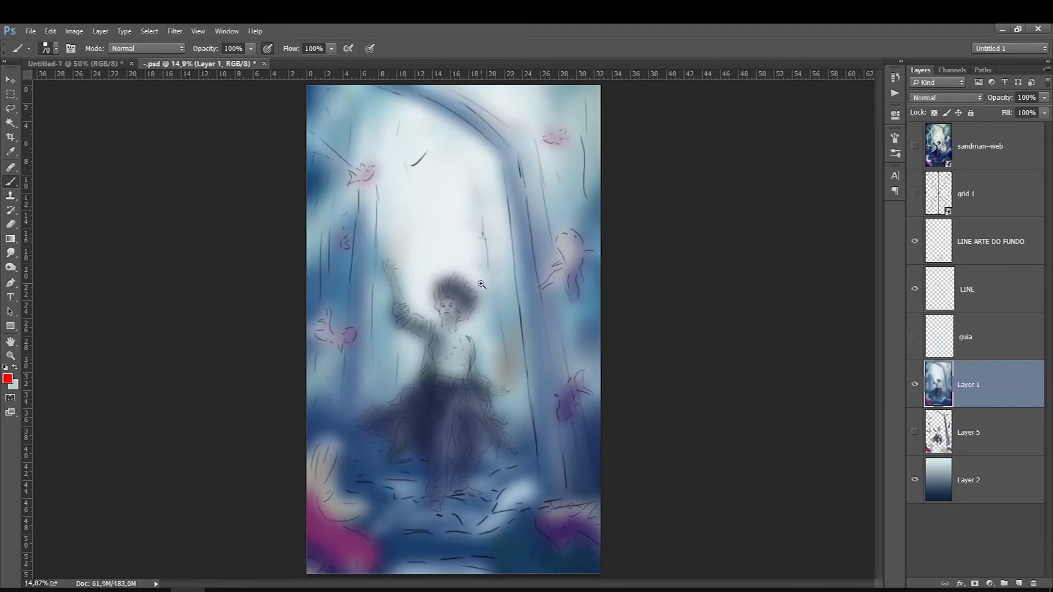
Step: Examine the line art over the blurred colours up close, from the raised hand down to the feet and rocks
{"action": "scroll", "coordinate": [483, 282], "scroll_direction": "up", "scroll_amount": 2}
{"action": "scroll", "coordinate": [428, 351], "scroll_direction": "up", "scroll_amount": 1}
{"action": "scroll", "coordinate": [403, 341], "scroll_direction": "down", "scroll_amount": 5}
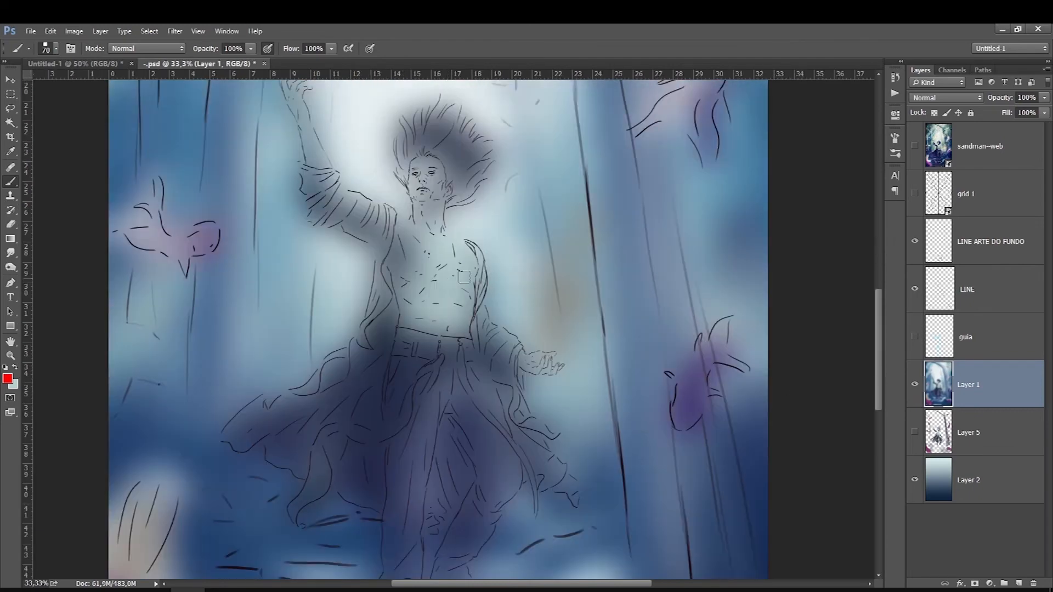
{"action": "scroll", "coordinate": [581, 392], "scroll_direction": "down", "scroll_amount": 4}
{"action": "scroll", "coordinate": [581, 393], "scroll_direction": "up", "scroll_amount": 5}
{"action": "scroll", "coordinate": [582, 392], "scroll_direction": "up", "scroll_amount": 3}
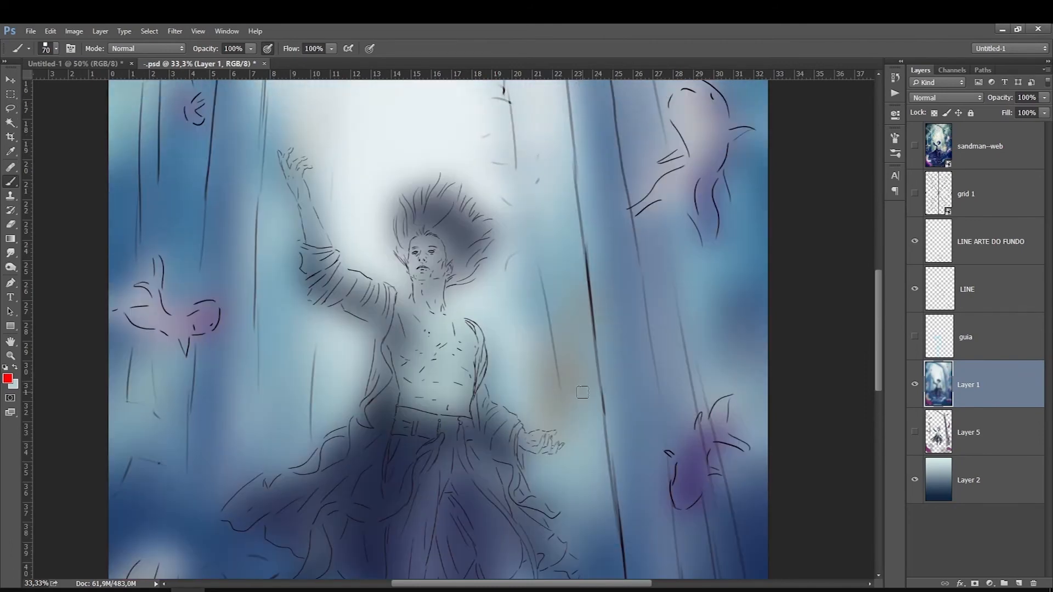
{"action": "scroll", "coordinate": [582, 393], "scroll_direction": "up", "scroll_amount": 5}
{"action": "scroll", "coordinate": [582, 392], "scroll_direction": "down", "scroll_amount": 4}
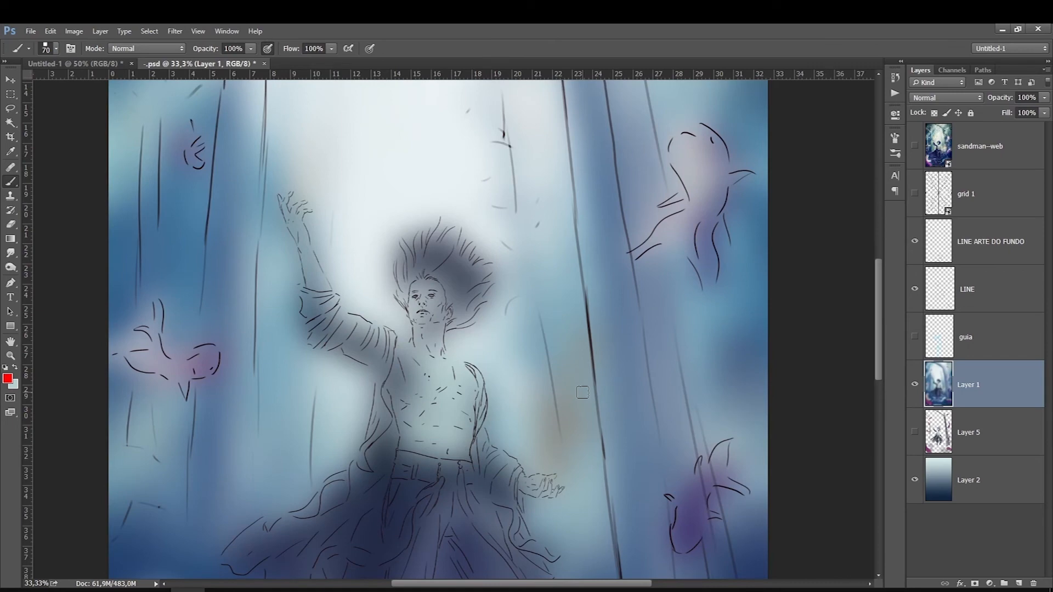
{"action": "scroll", "coordinate": [582, 393], "scroll_direction": "down", "scroll_amount": 3}
{"action": "scroll", "coordinate": [582, 392], "scroll_direction": "up", "scroll_amount": 3}
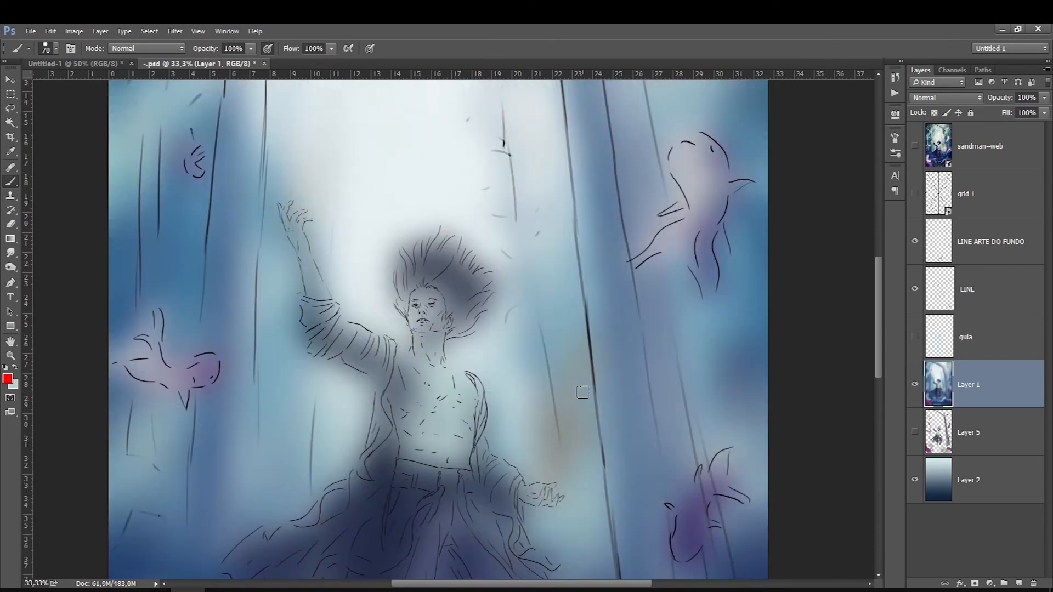
{"action": "scroll", "coordinate": [731, 348], "scroll_direction": "down", "scroll_amount": 5}
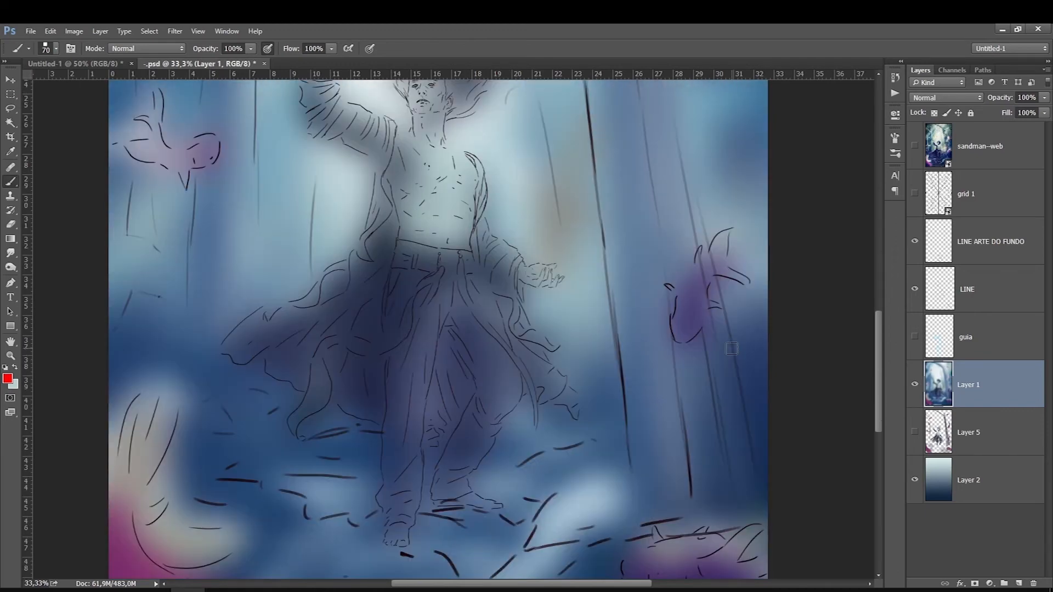
{"action": "scroll", "coordinate": [731, 348], "scroll_direction": "up", "scroll_amount": 2}
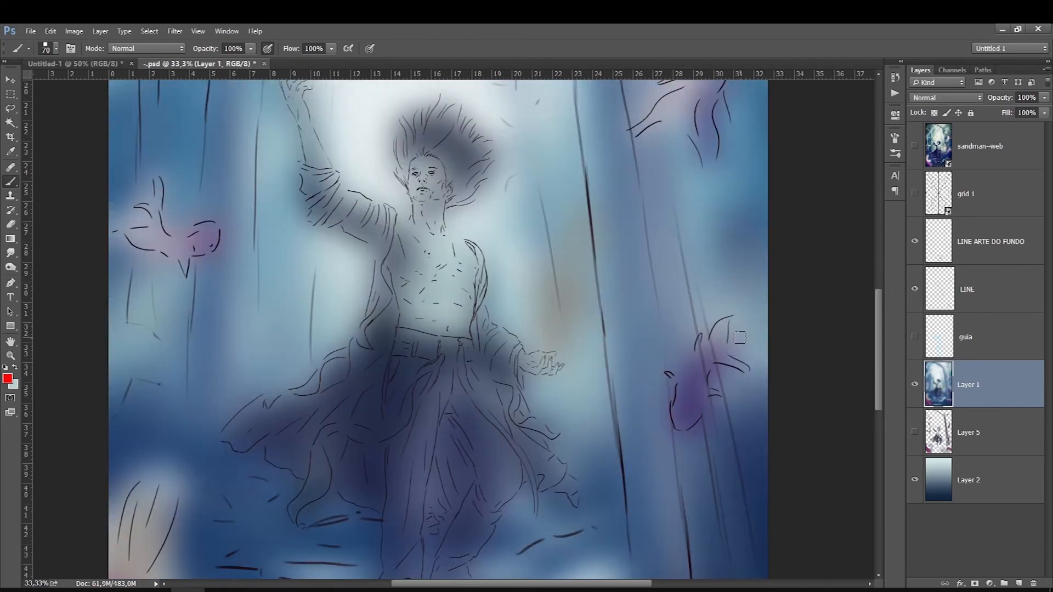
{"action": "scroll", "coordinate": [669, 325], "scroll_direction": "up", "scroll_amount": 5}
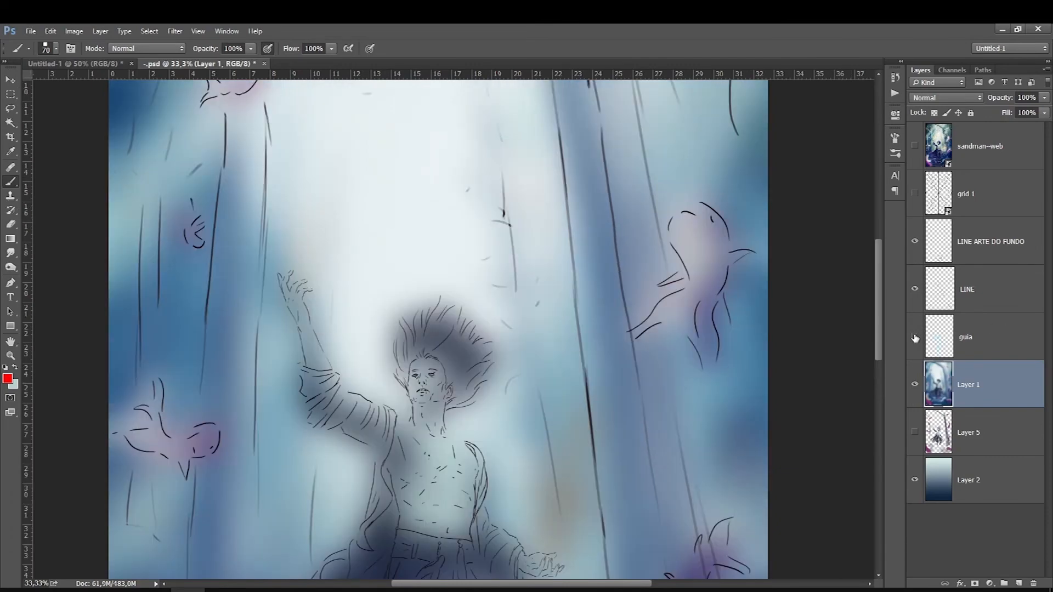
Step: Move Layer 1 below Layer 5 and delete Layer 5, keeping guia hidden
{"action": "left_click", "coordinate": [914, 338]}
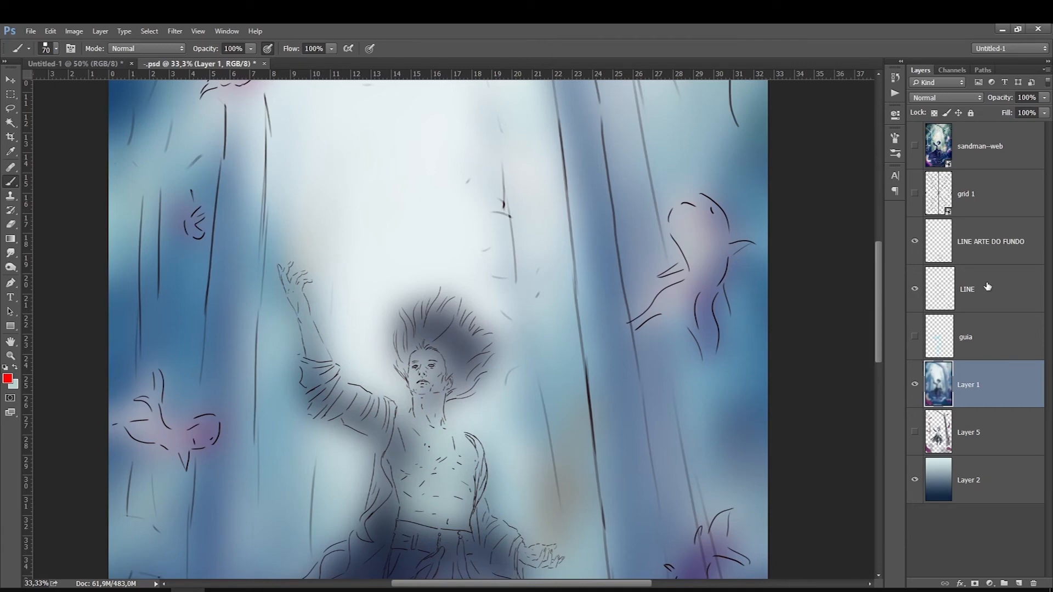
{"action": "left_click_drag", "start_coordinate": [1000, 394], "coordinate": [994, 439]}
{"action": "left_click", "coordinate": [965, 350]}
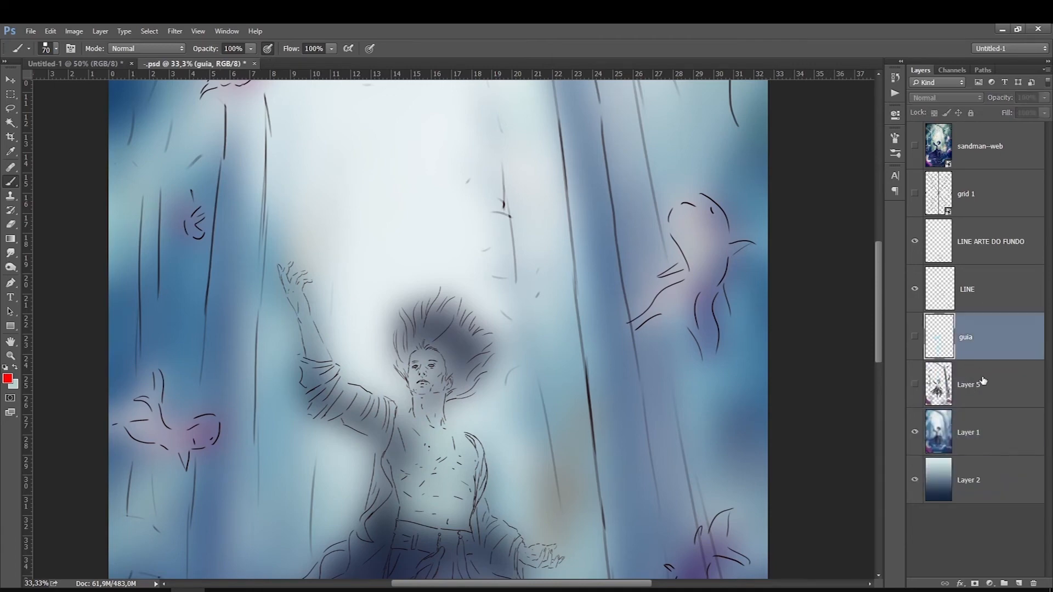
{"action": "left_click", "coordinate": [984, 379]}
{"action": "key", "text": "Delete"}
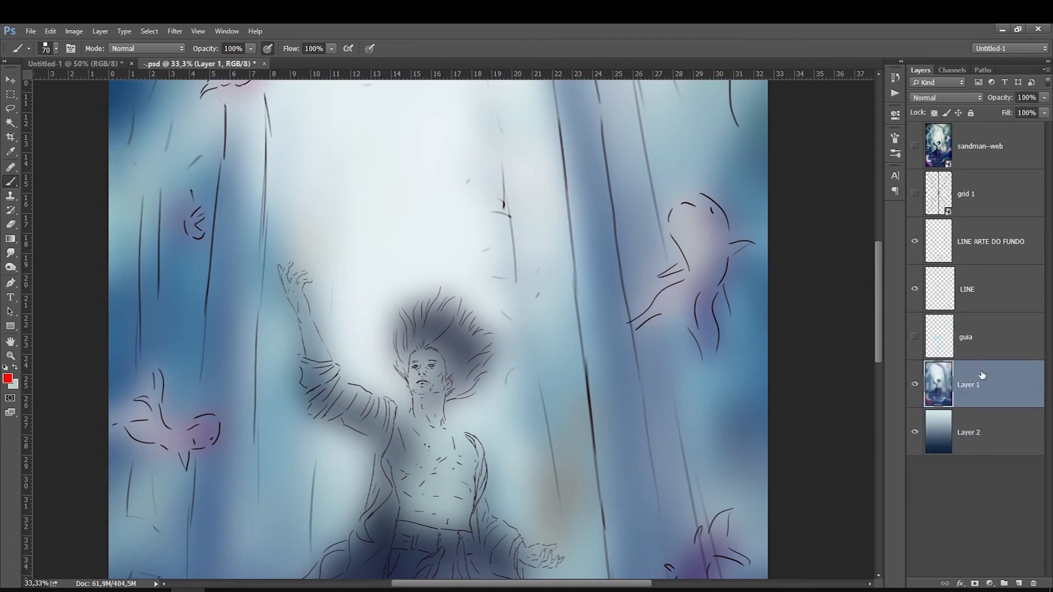
Step: Fill a new layer directly above Layer 1 with light blue 97b0c9, set its opacity to 73%, and hide it
{"action": "left_click", "coordinate": [1018, 583]}
{"action": "key", "text": "g"}
{"action": "left_click", "coordinate": [362, 307]}
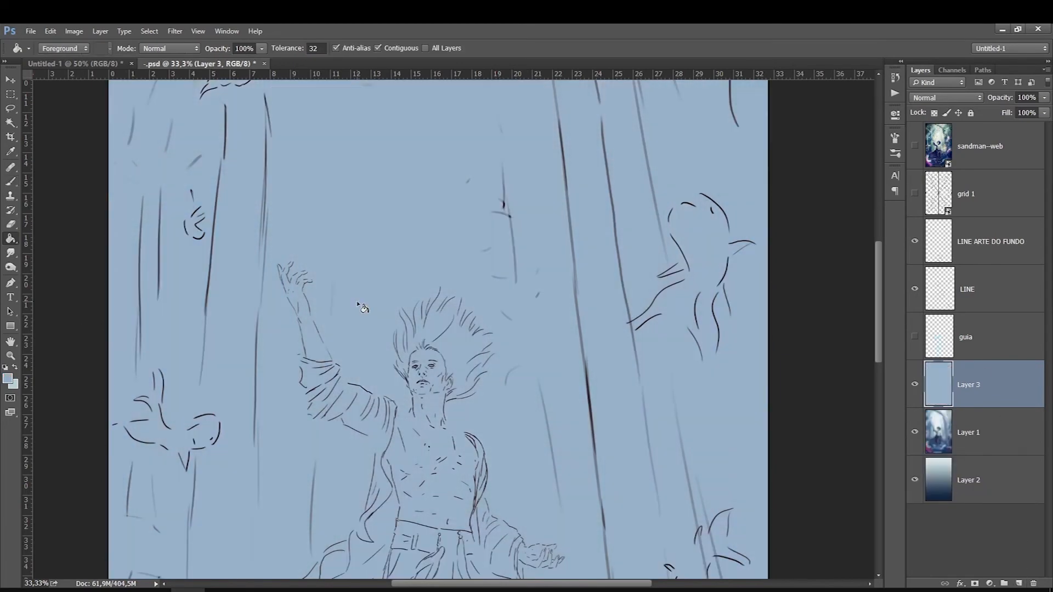
{"action": "left_click", "coordinate": [1044, 97]}
{"action": "left_click_drag", "start_coordinate": [1044, 110], "coordinate": [1031, 113]}
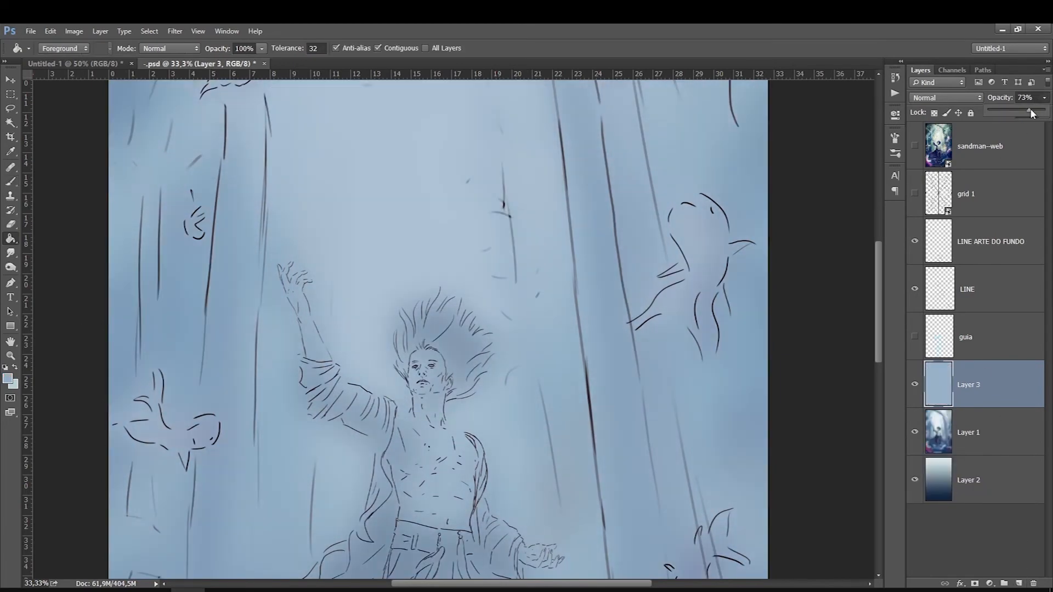
{"action": "left_click", "coordinate": [915, 385]}
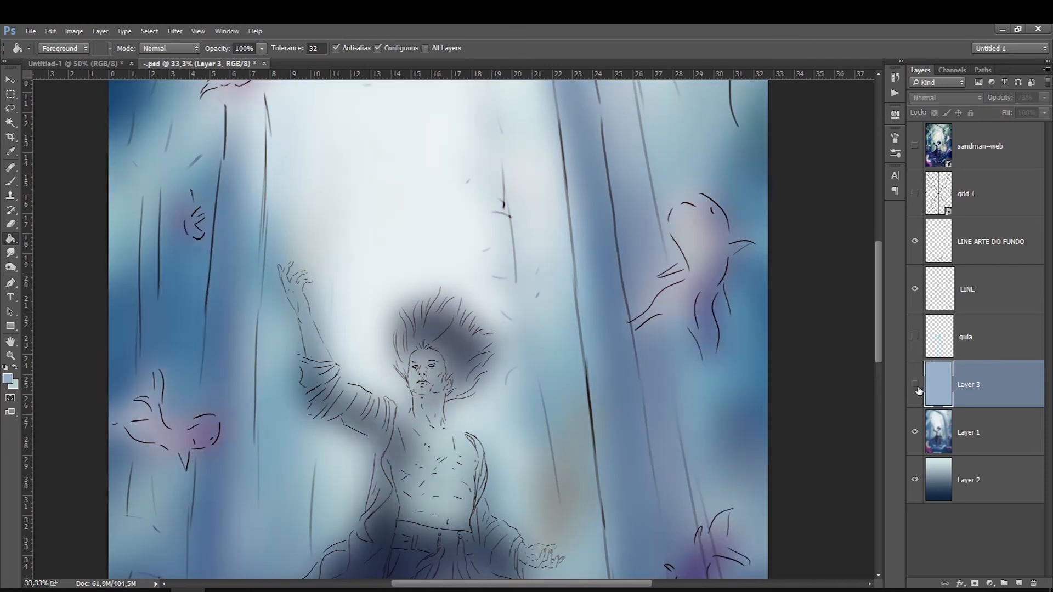
Step: Set the foreground colour to a dark navy and add a new layer above guia for painting
{"action": "left_click", "coordinate": [959, 428]}
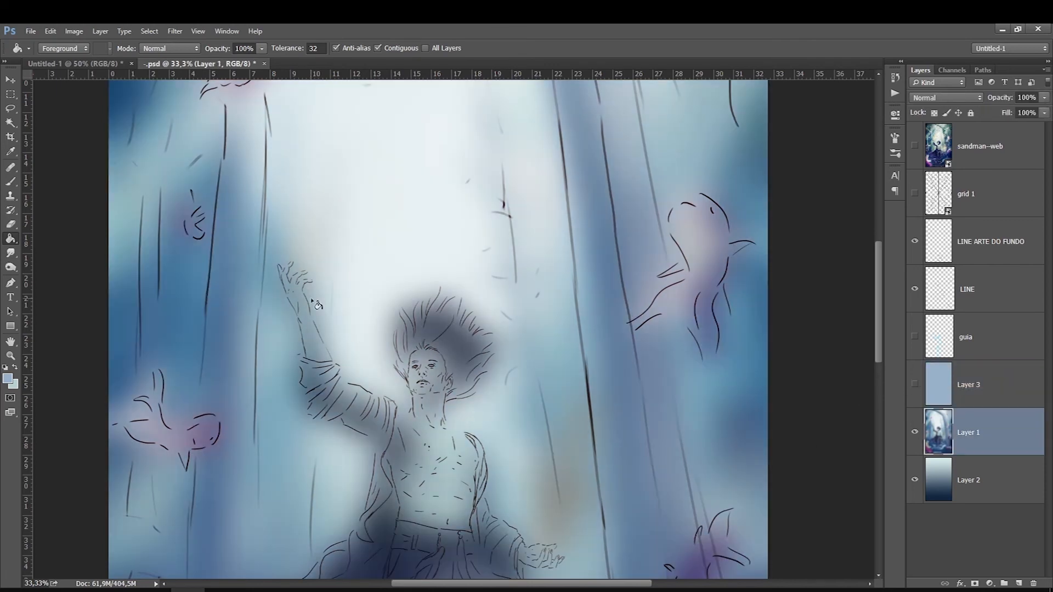
{"action": "left_click", "coordinate": [9, 380]}
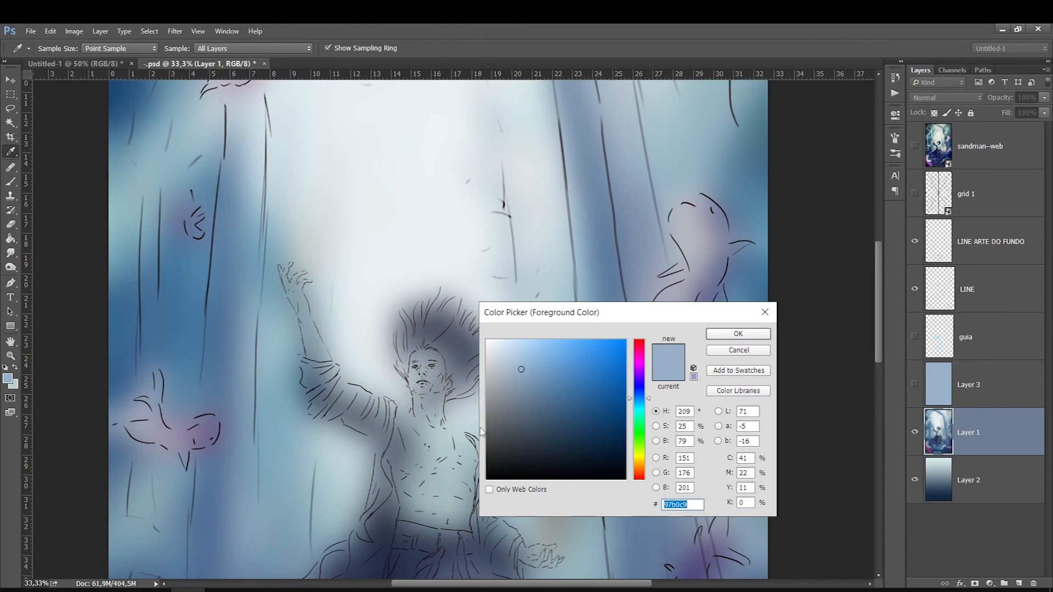
{"action": "left_click_drag", "start_coordinate": [536, 400], "coordinate": [609, 444]}
{"action": "key", "text": "Return"}
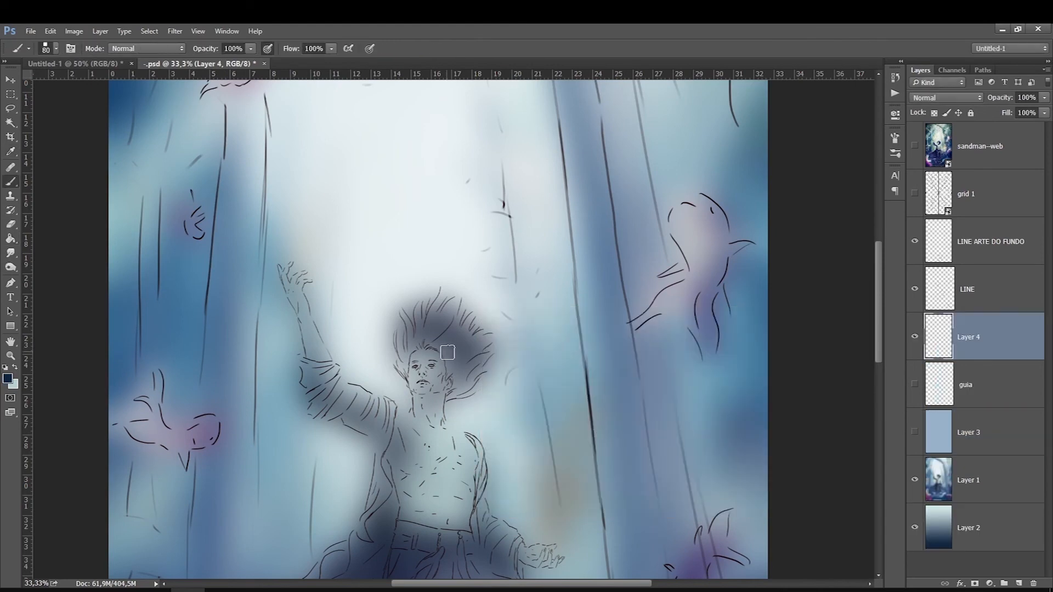
Step: Try a dark brush stroke across the hair, undo it, and reduce the brush size to 35
{"action": "mouse_move", "coordinate": [451, 360]}
{"action": "left_mouse_down"}
{"action": "mouse_move", "coordinate": [467, 336]}
{"action": "mouse_move", "coordinate": [459, 308]}
{"action": "mouse_move", "coordinate": [444, 377]}
{"action": "mouse_move", "coordinate": [470, 345]}
{"action": "left_mouse_up"}
{"action": "key", "text": "["}
{"action": "key", "text": "["}
{"action": "key", "text": "["}
{"action": "key", "text": "["}
{"action": "key", "text": "ctrl+z"}
Step: Shade the figure's hair in dark navy at 27% brush opacity, showing the flat blue layer while painting and hiding it when done
{"action": "key", "text": "2"}
{"action": "key", "text": "7"}
{"action": "left_click", "coordinate": [914, 432]}
{"action": "mouse_move", "coordinate": [460, 365]}
{"action": "left_mouse_down"}
{"action": "mouse_move", "coordinate": [481, 342]}
{"action": "mouse_move", "coordinate": [450, 356]}
{"action": "mouse_move", "coordinate": [459, 299]}
{"action": "left_mouse_up"}
{"action": "left_click", "coordinate": [914, 432]}
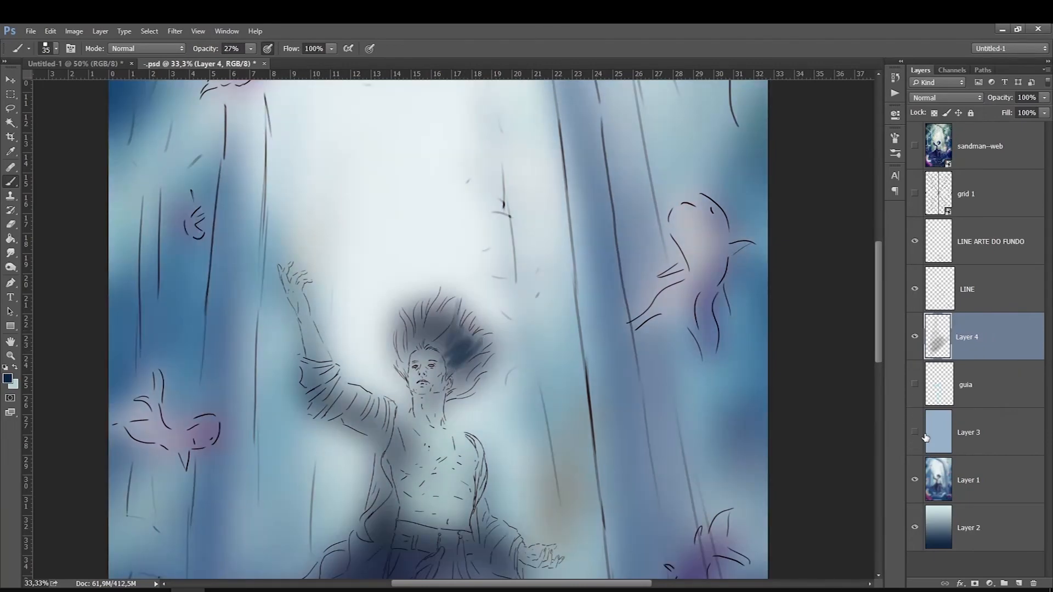
Step: Show the flat light blue Layer 3 and hide the painted Layer 4 to review the line art over the muted colours
{"action": "left_click", "coordinate": [914, 432]}
{"action": "left_click", "coordinate": [915, 337]}
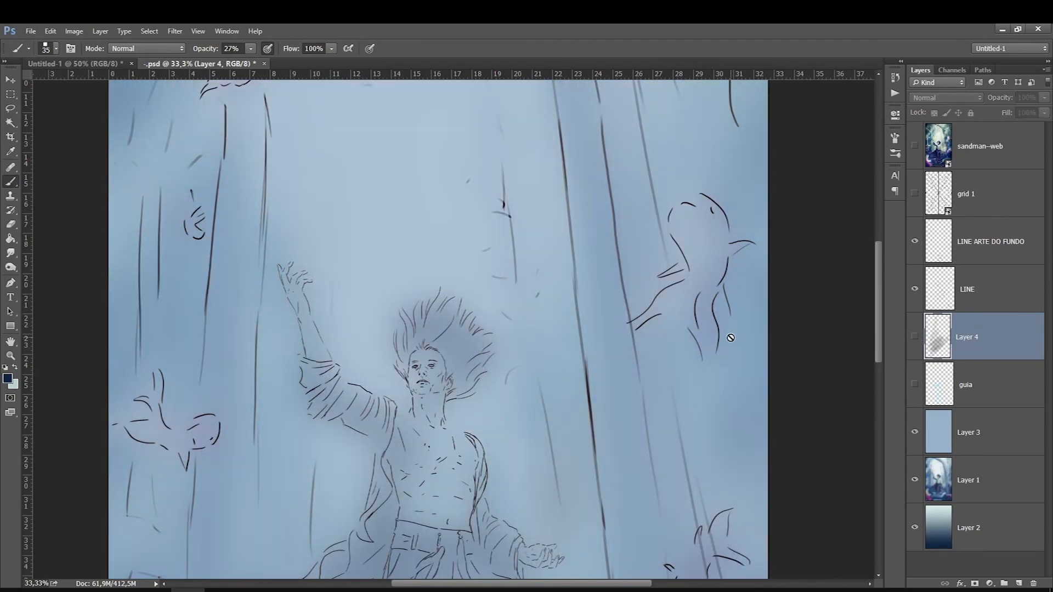
{"action": "scroll", "coordinate": [729, 338], "scroll_direction": "up", "scroll_amount": 3}
{"action": "scroll", "coordinate": [729, 337], "scroll_direction": "down", "scroll_amount": 10}
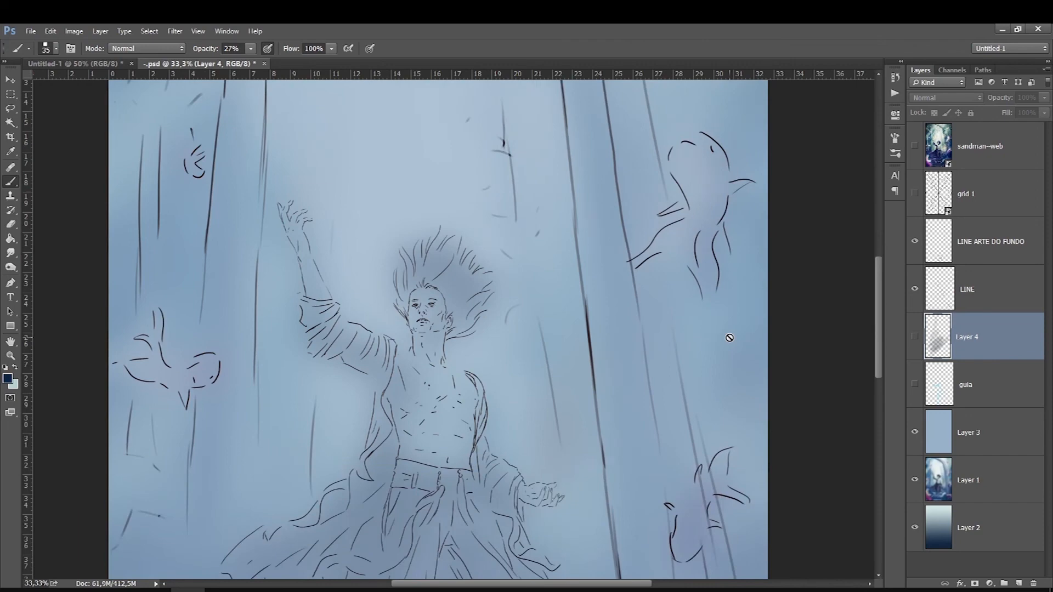
{"action": "scroll", "coordinate": [730, 337], "scroll_direction": "down", "scroll_amount": 3}
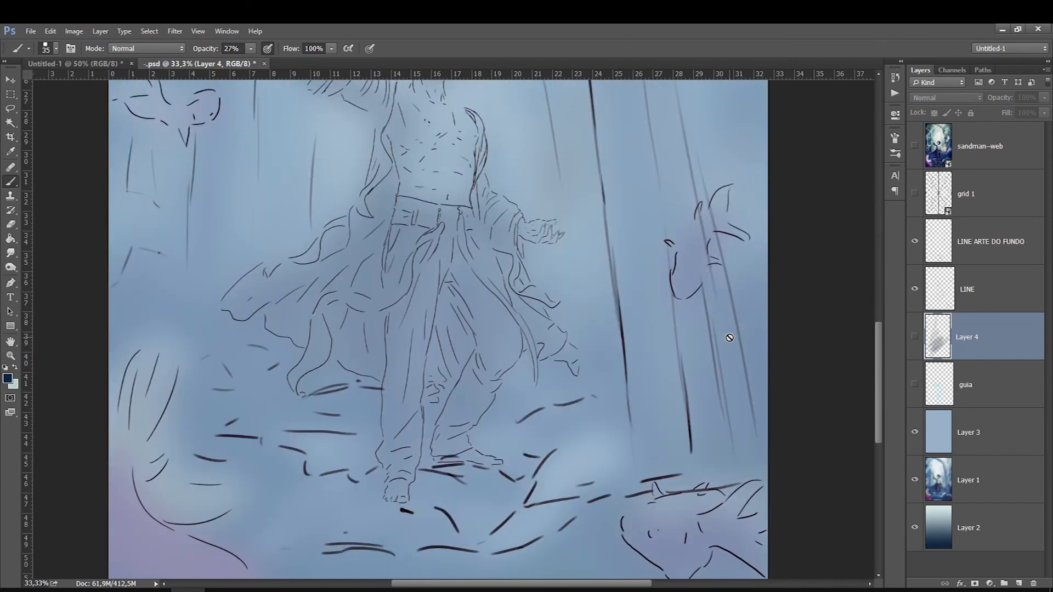
{"action": "scroll", "coordinate": [729, 337], "scroll_direction": "up", "scroll_amount": 5}
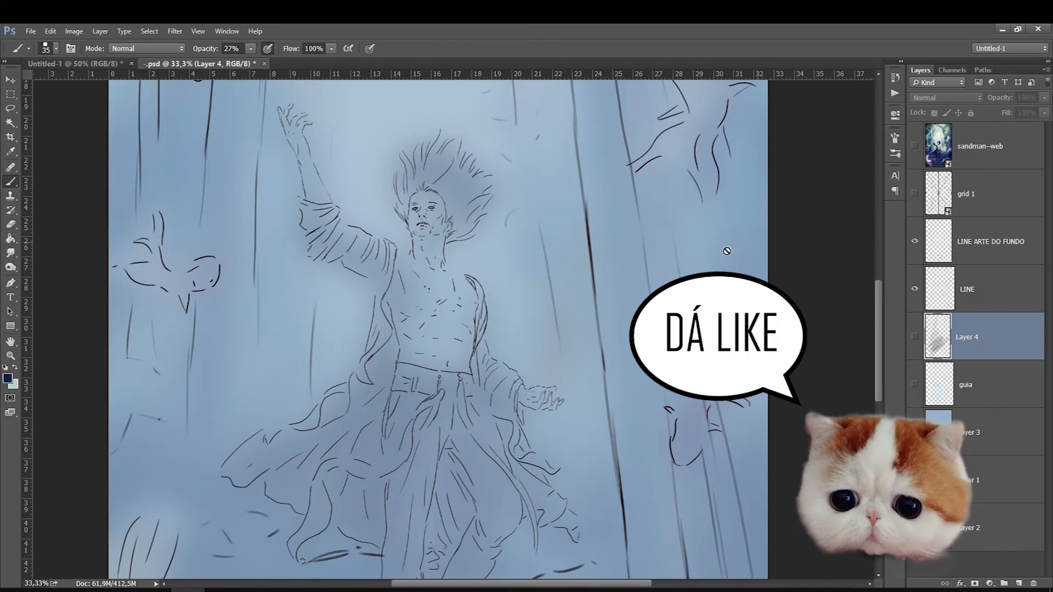
{"action": "scroll", "coordinate": [625, 255], "scroll_direction": "up", "scroll_amount": 4}
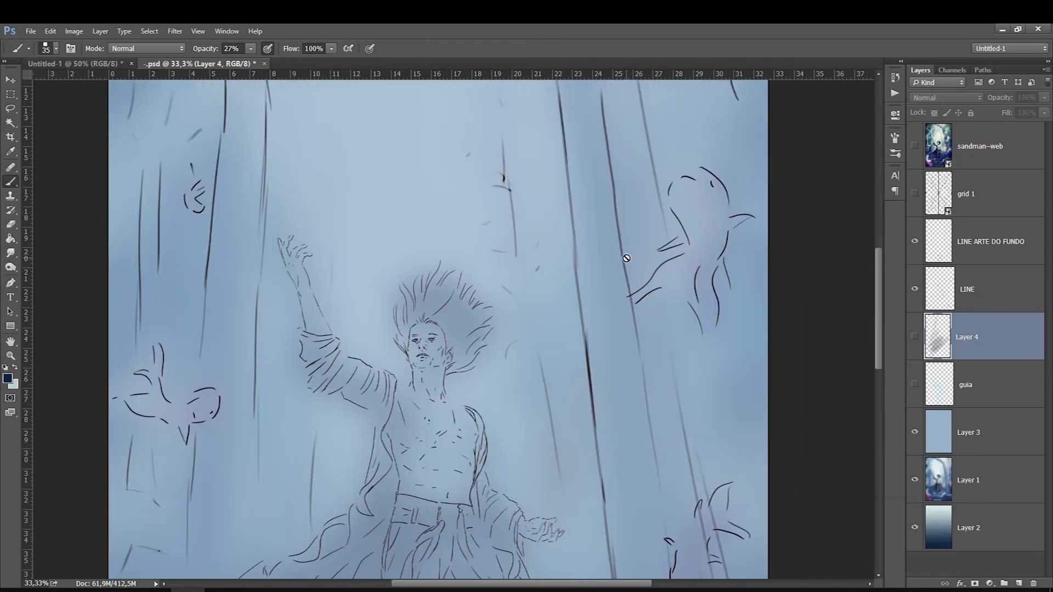
Step: Show the finished illustration layer sandman--web over the whole canvas and make it the active layer
{"action": "key", "text": "ctrl+0"}
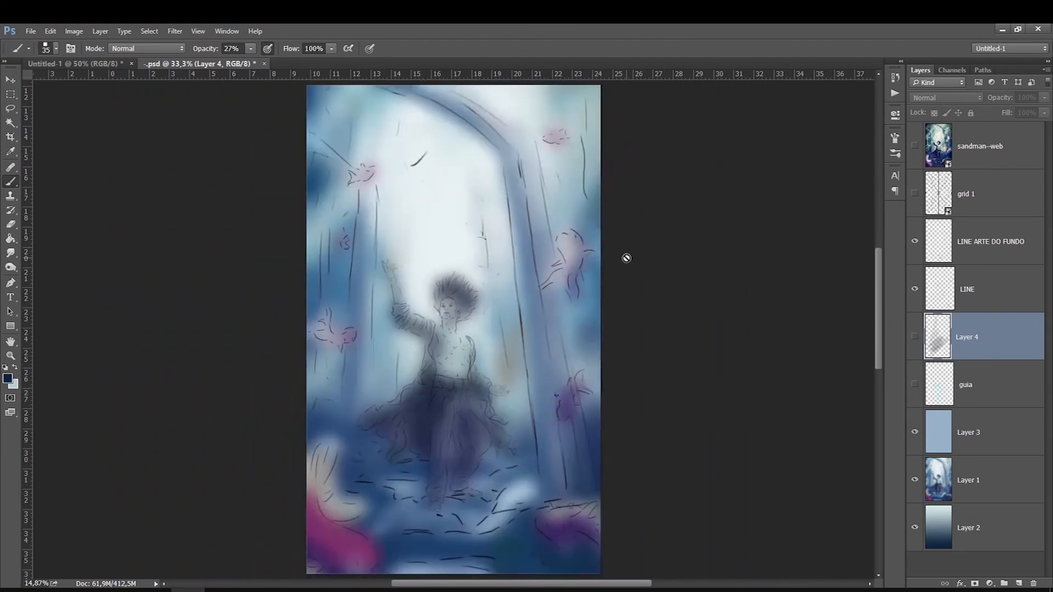
{"action": "left_click", "coordinate": [914, 146]}
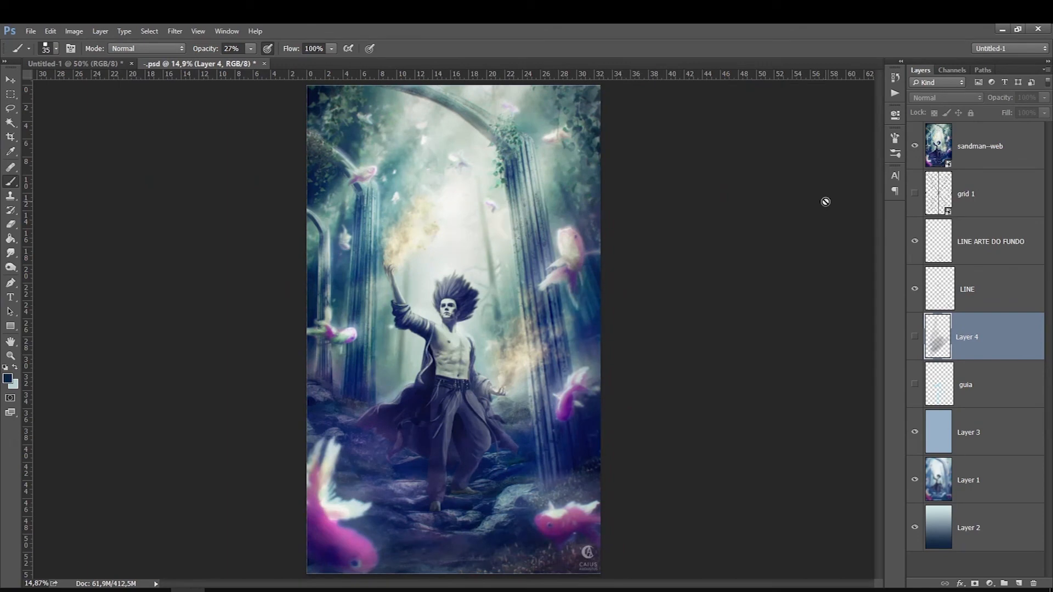
{"action": "left_click", "coordinate": [968, 147]}
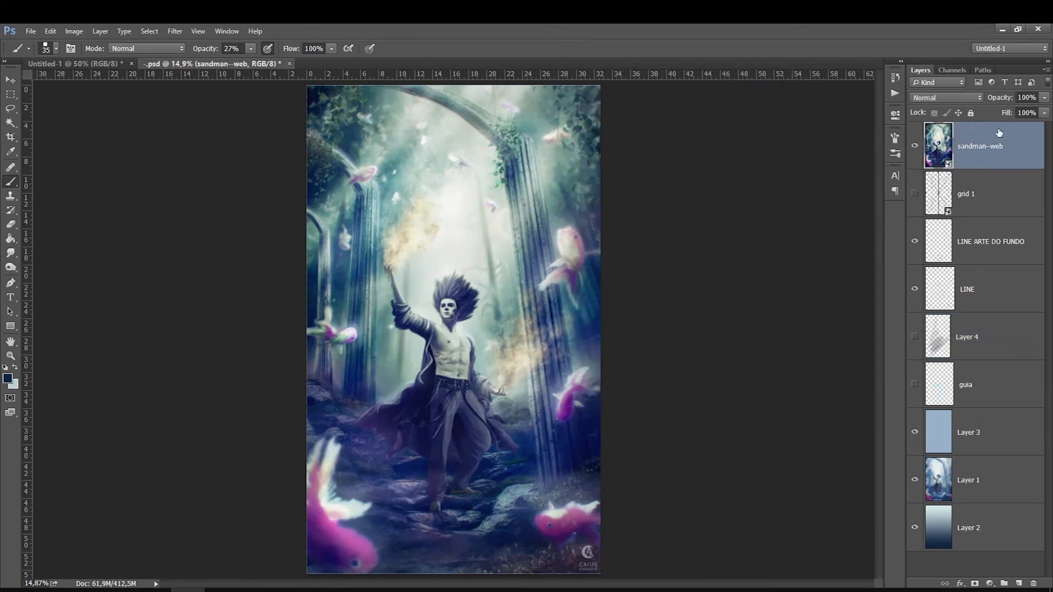